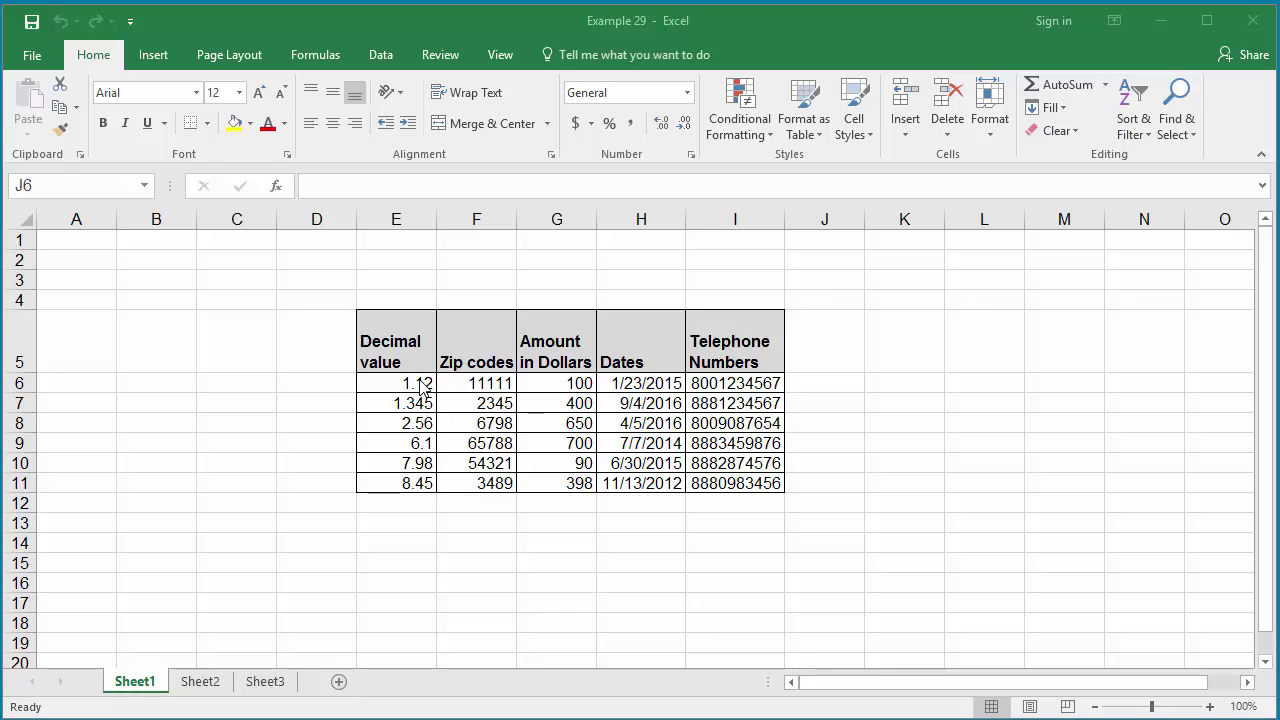
# Step: Give the Decimal values in E6:E11 the custom format 0.0000, so they show four decimals
pyautogui.moveTo(400, 388); pyautogui.dragTo(397, 483)
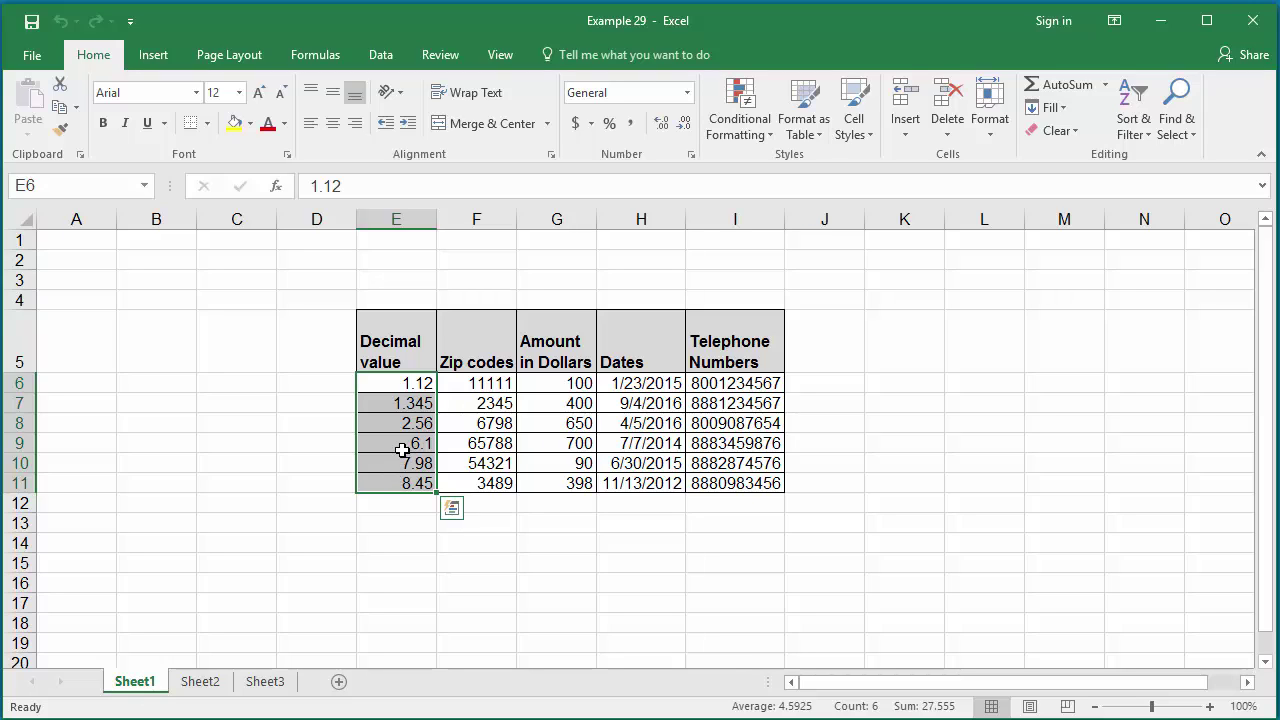
pyautogui.rightClick(403, 450)
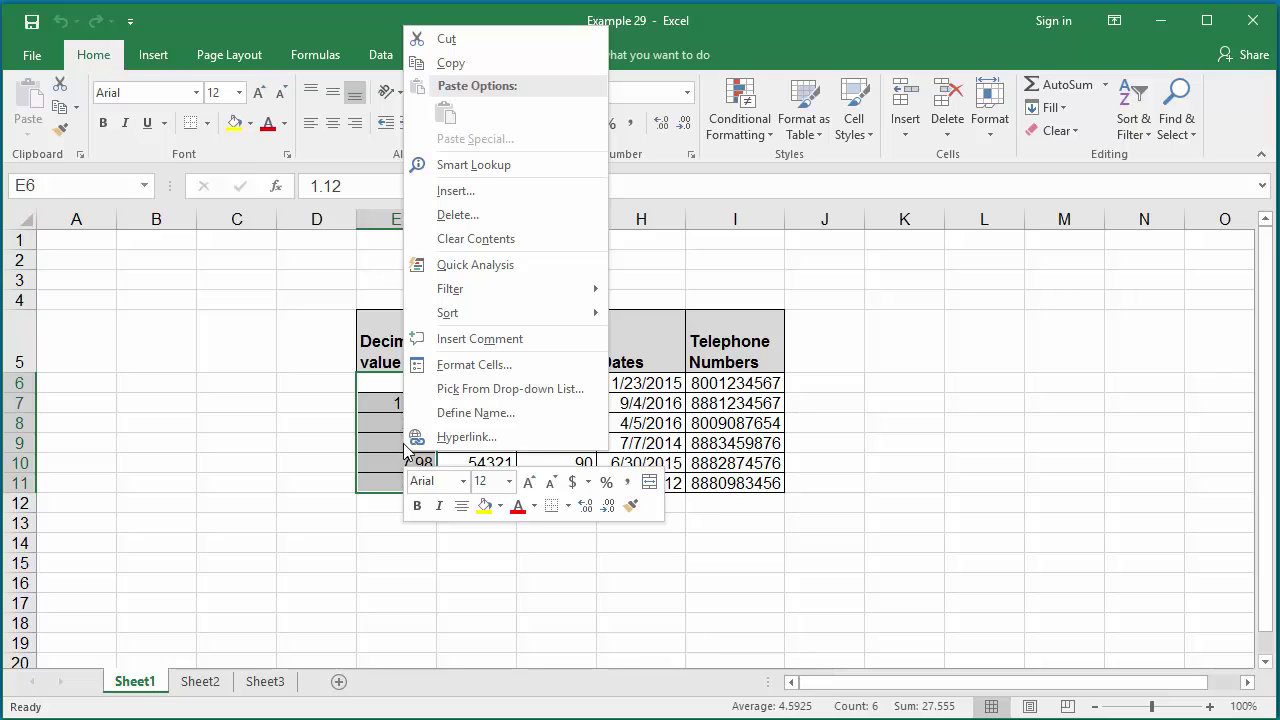
pyautogui.click(475, 365)
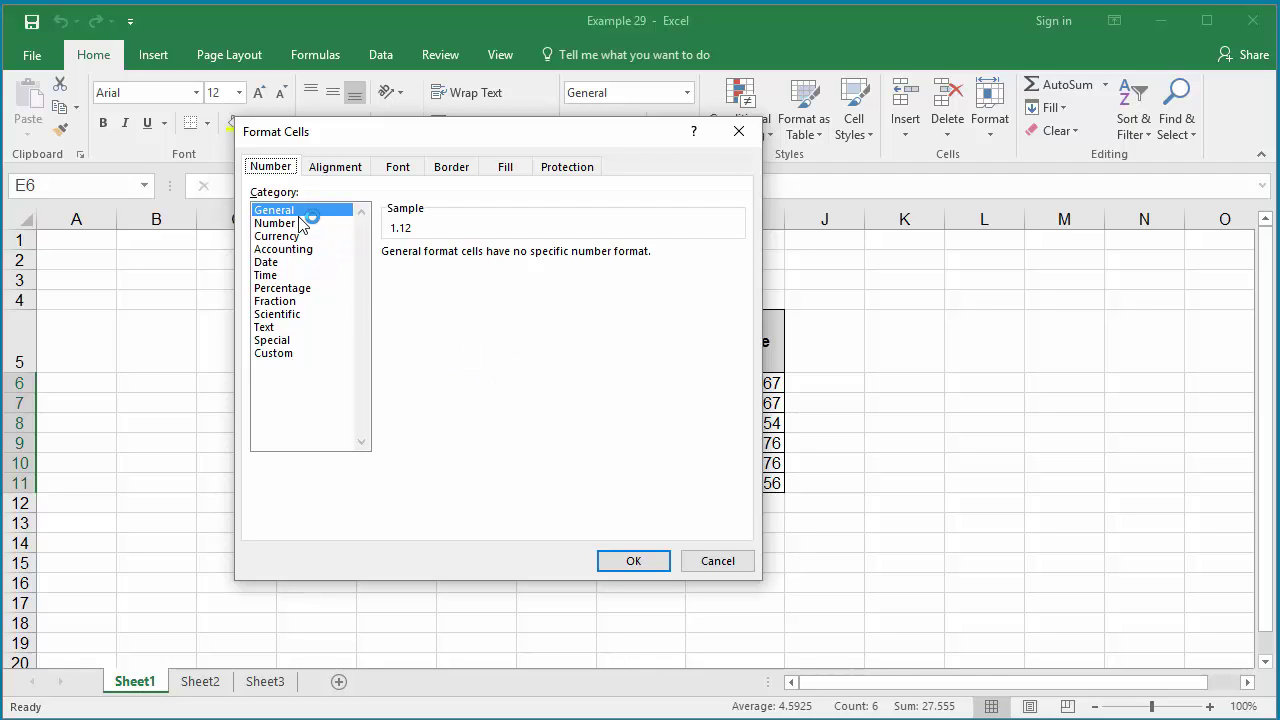
pyautogui.click(283, 355)
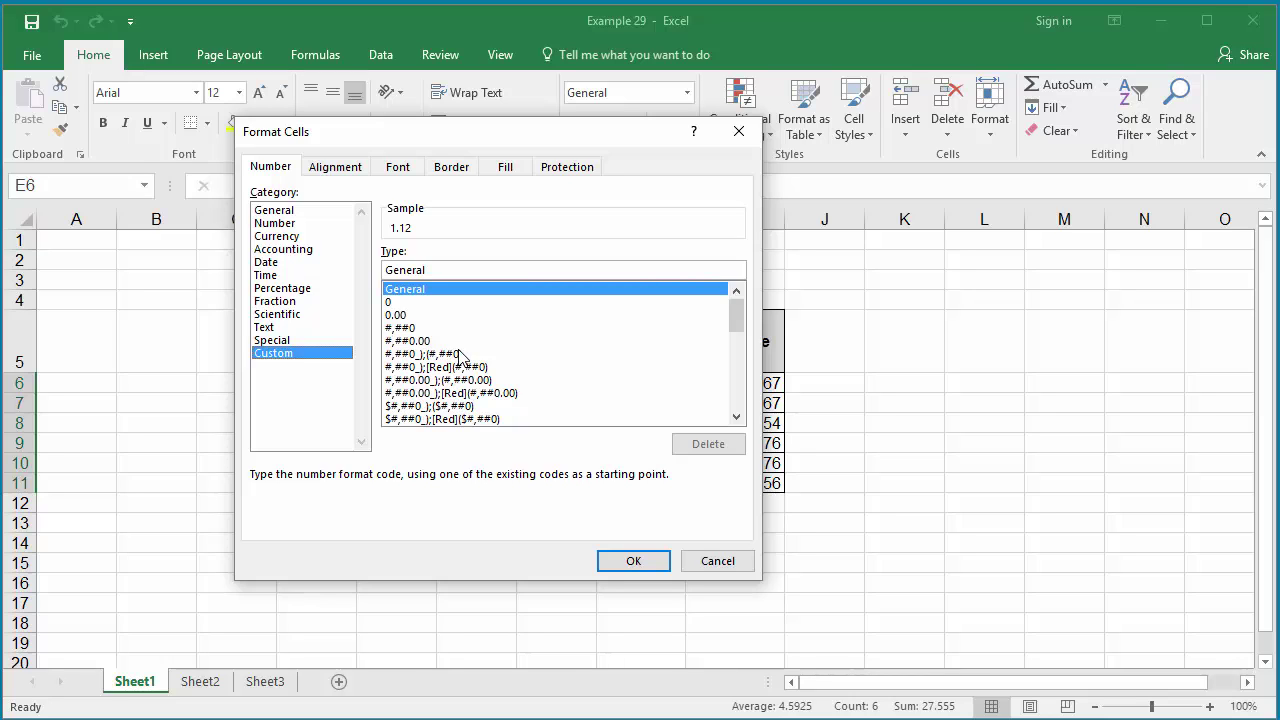
pyautogui.click(402, 316)
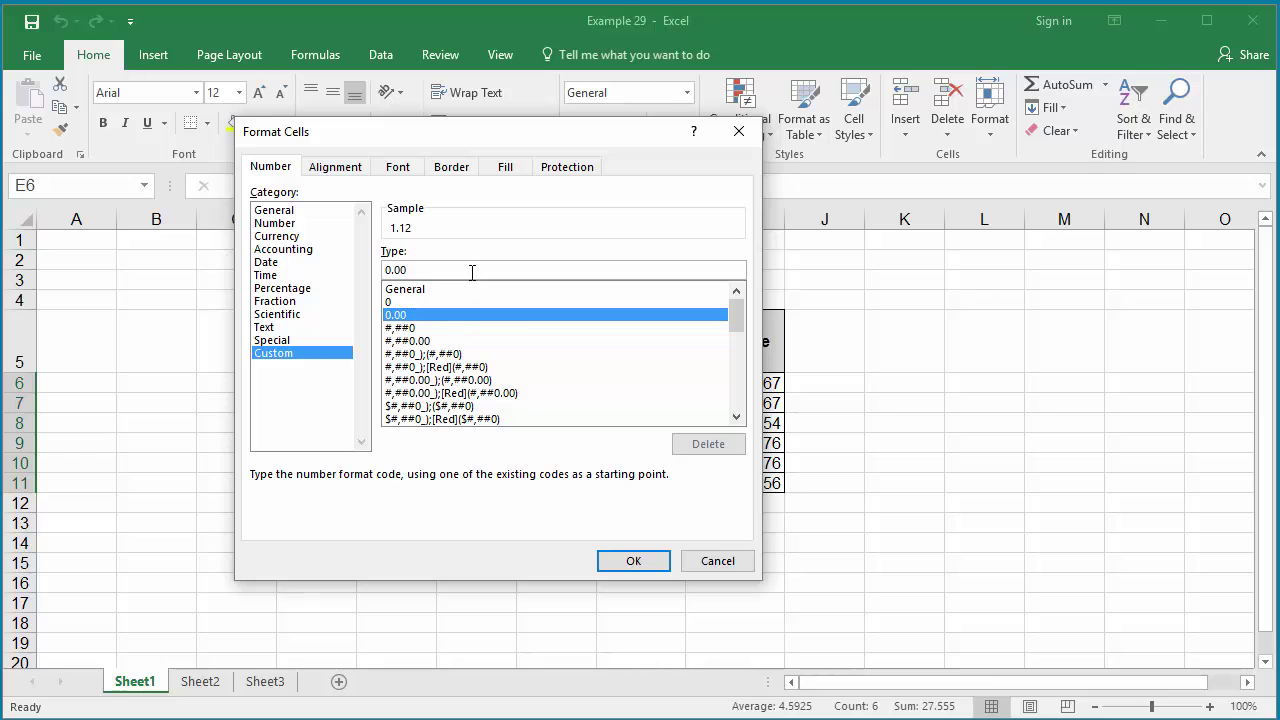
pyautogui.write('00')
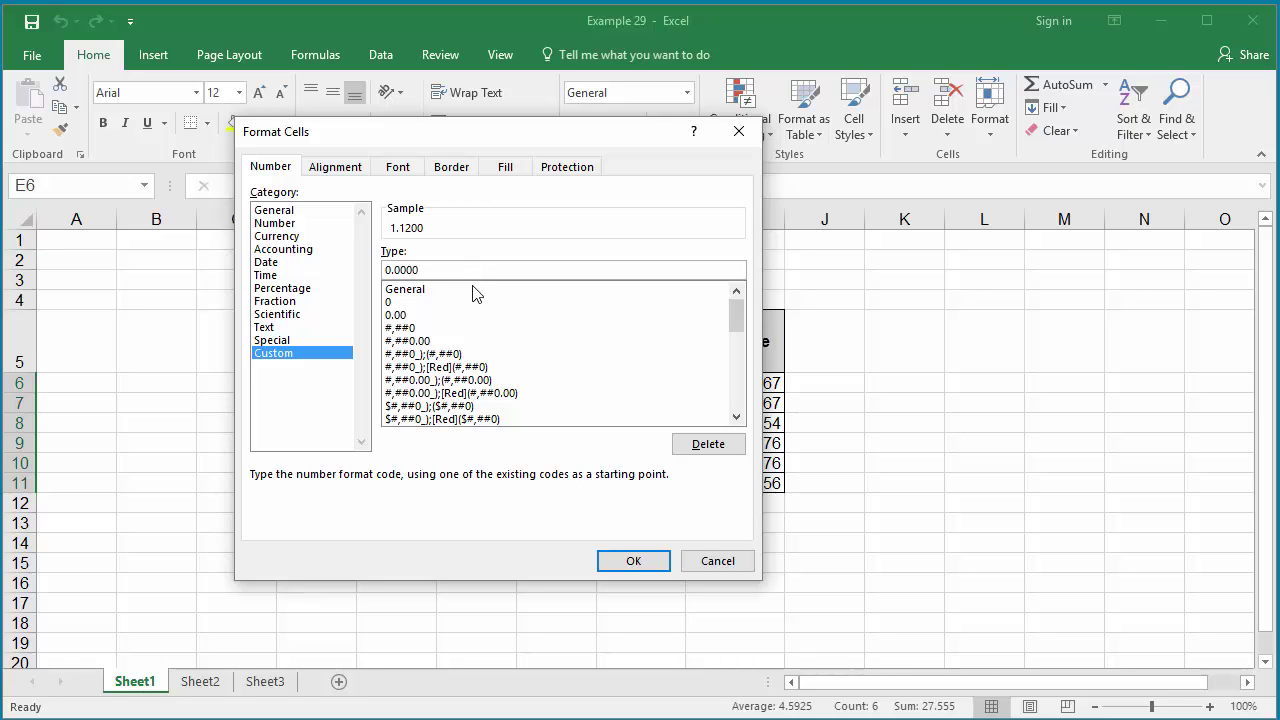
pyautogui.click(632, 562)
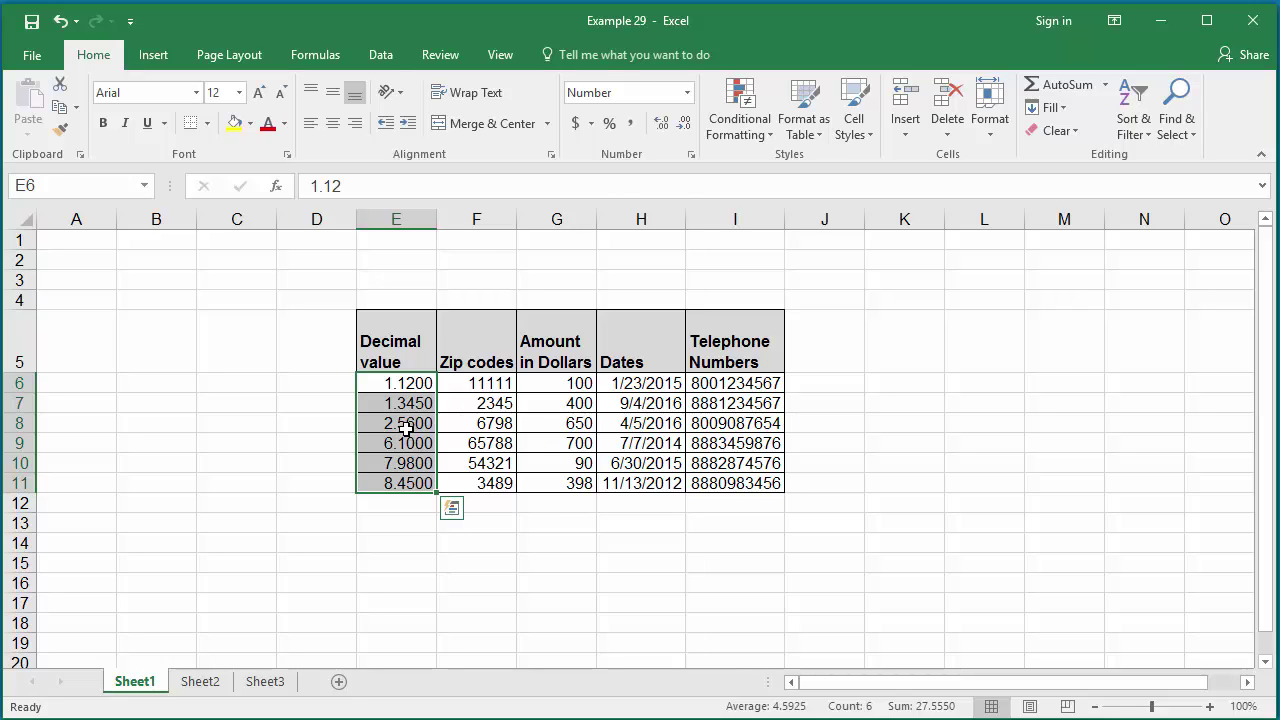
pyautogui.rightClick(407, 432)
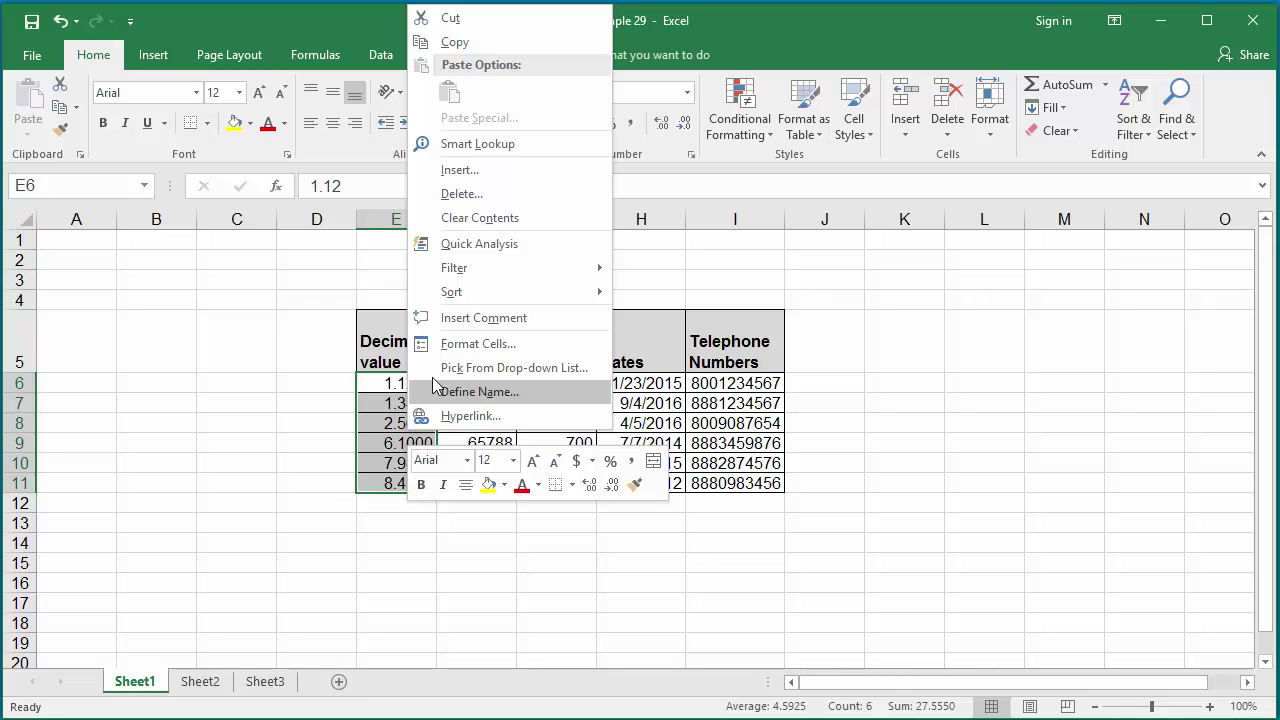
pyautogui.click(440, 343)
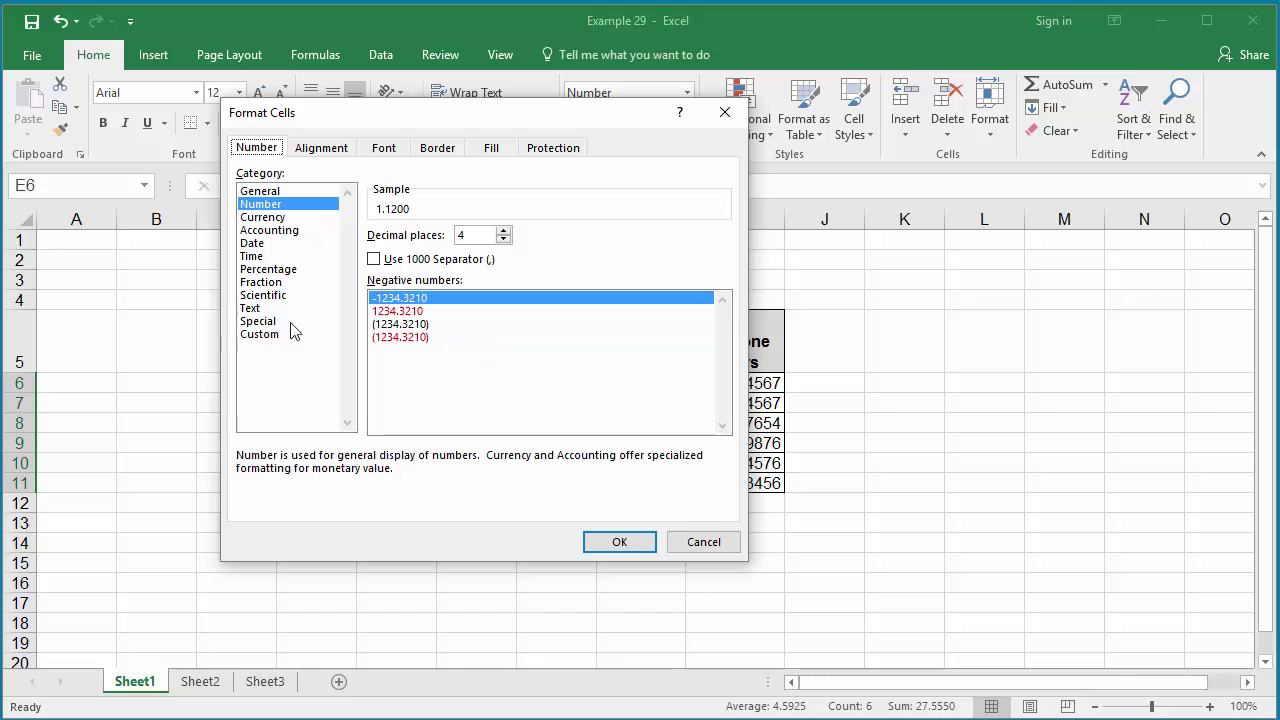
pyautogui.click(261, 334)
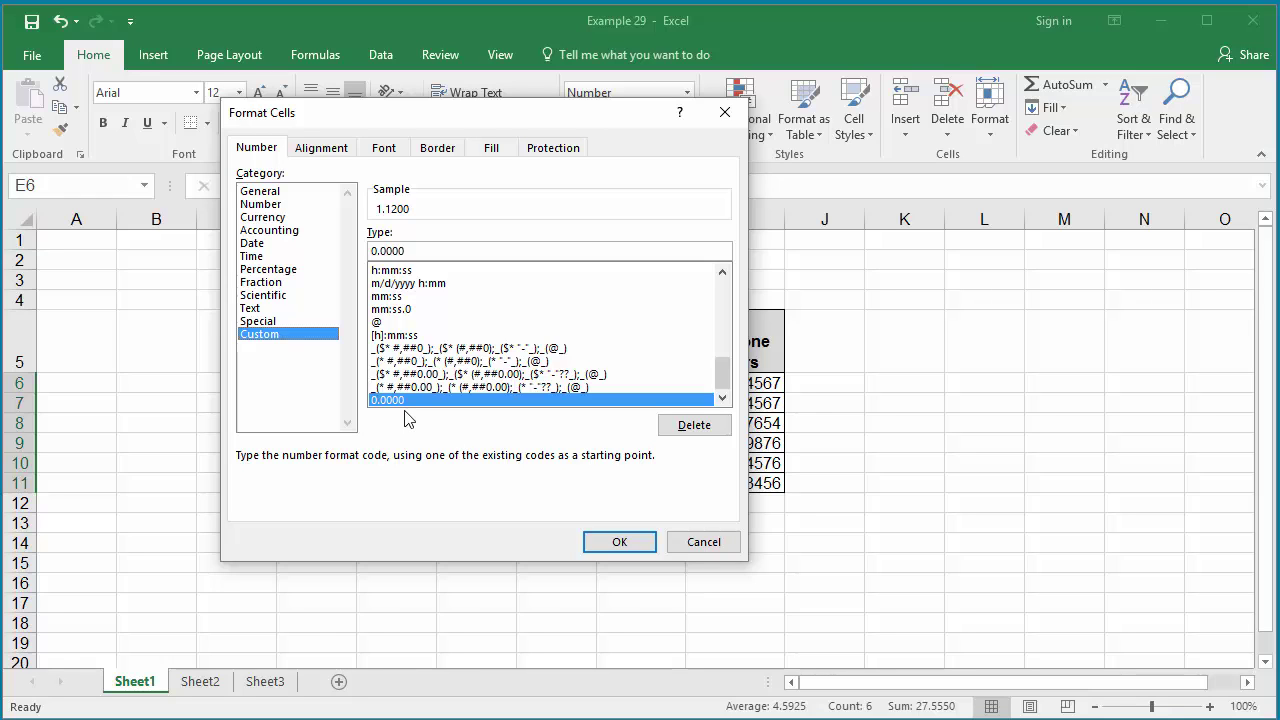
pyautogui.click(711, 546)
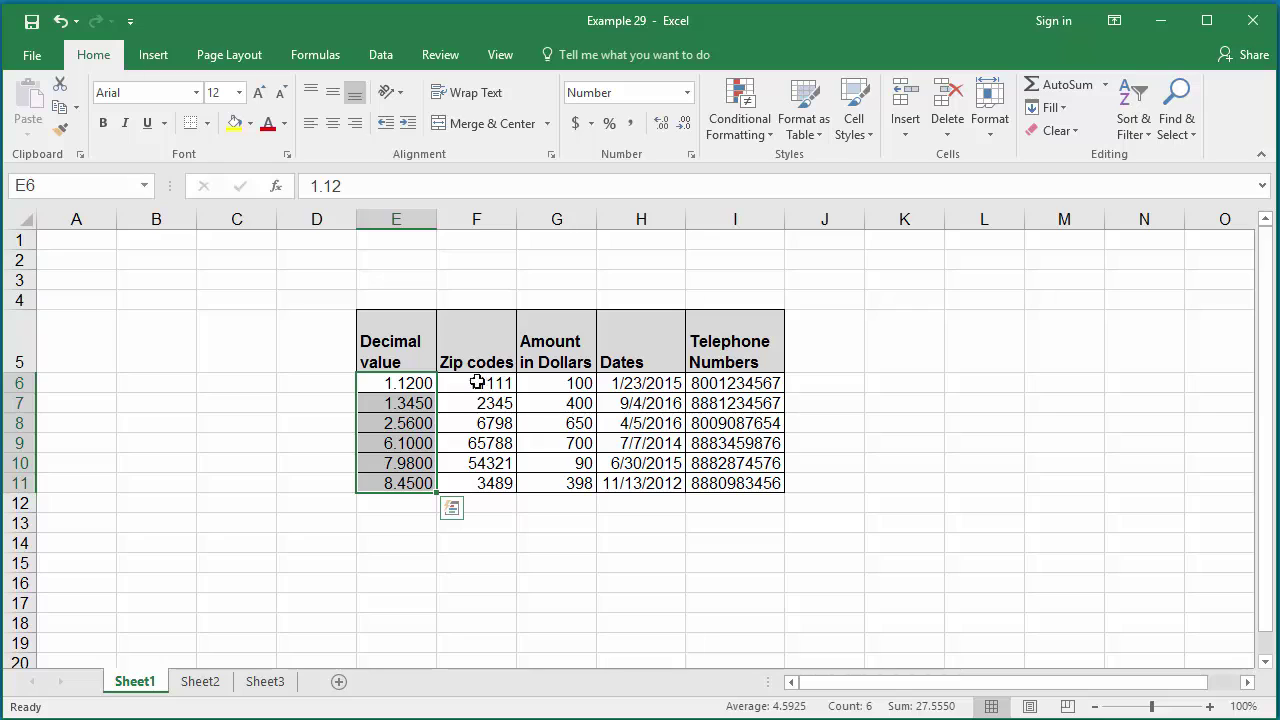
# Step: Apply the custom format 00000 to Zip codes F6:F11 so leading zeros appear
pyautogui.click(484, 387)
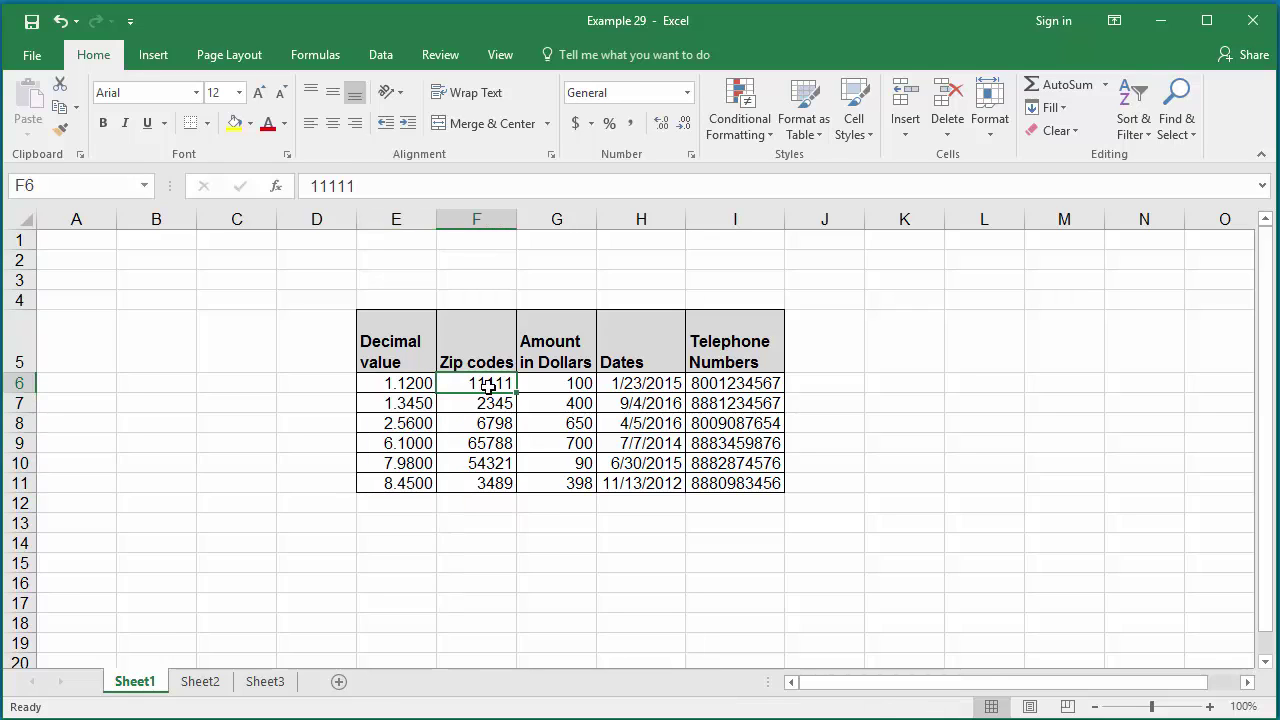
pyautogui.moveTo(488, 394); pyautogui.dragTo(476, 481)
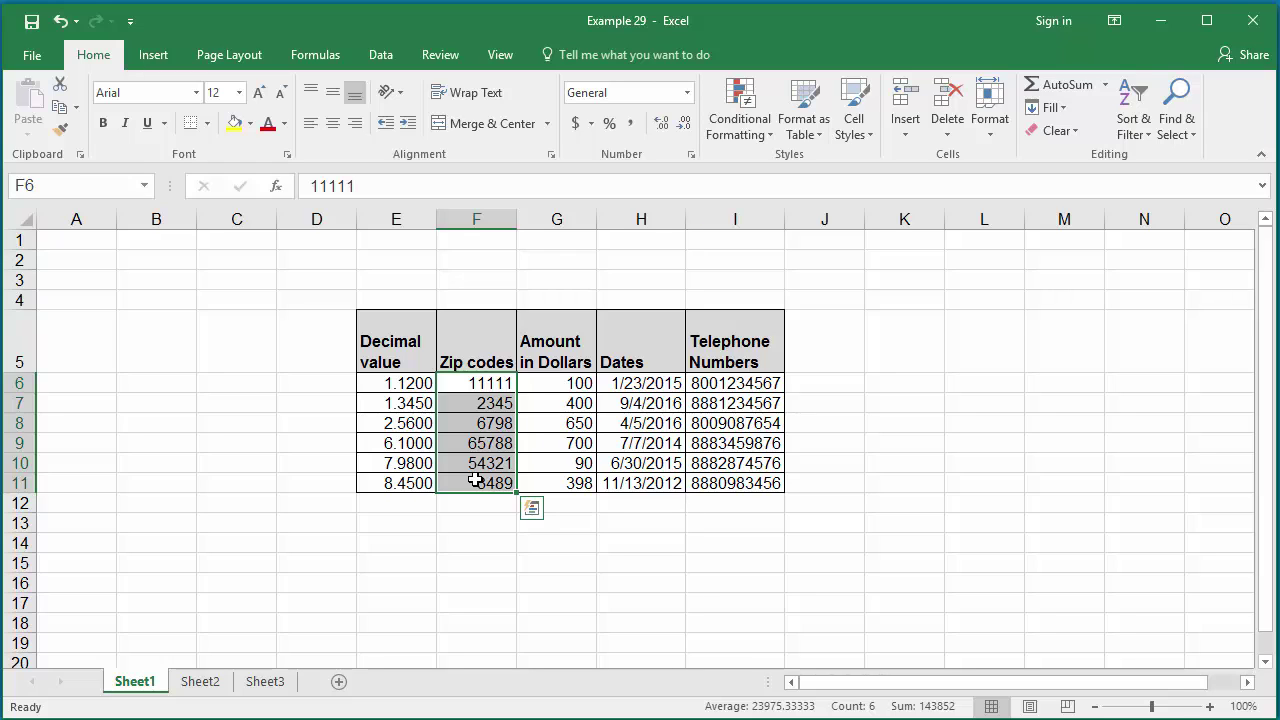
pyautogui.rightClick(476, 459)
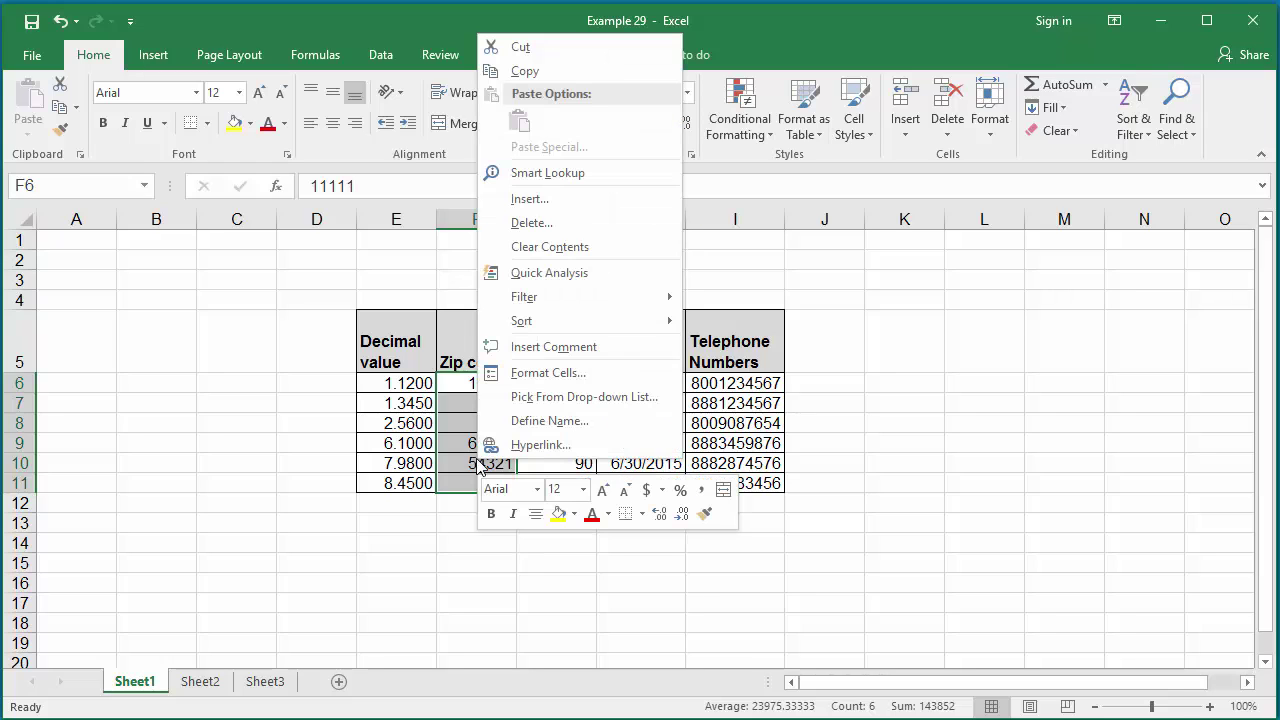
pyautogui.click(562, 375)
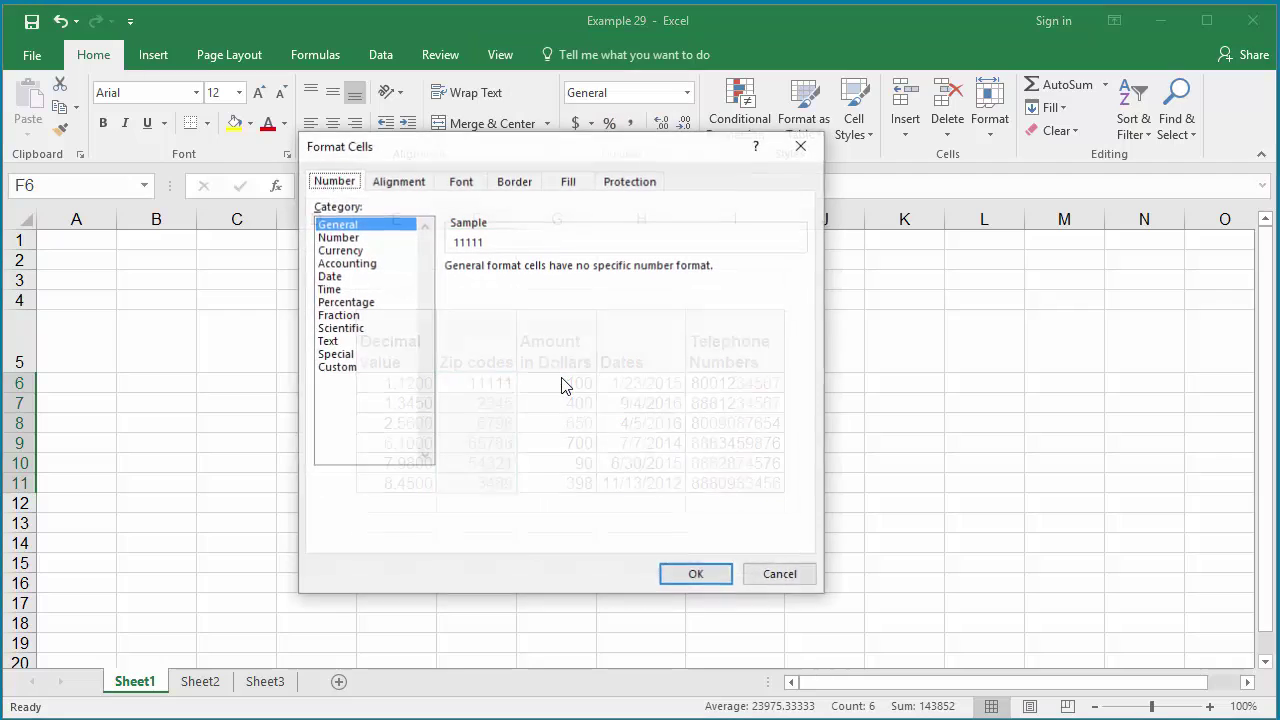
pyautogui.click(340, 367)
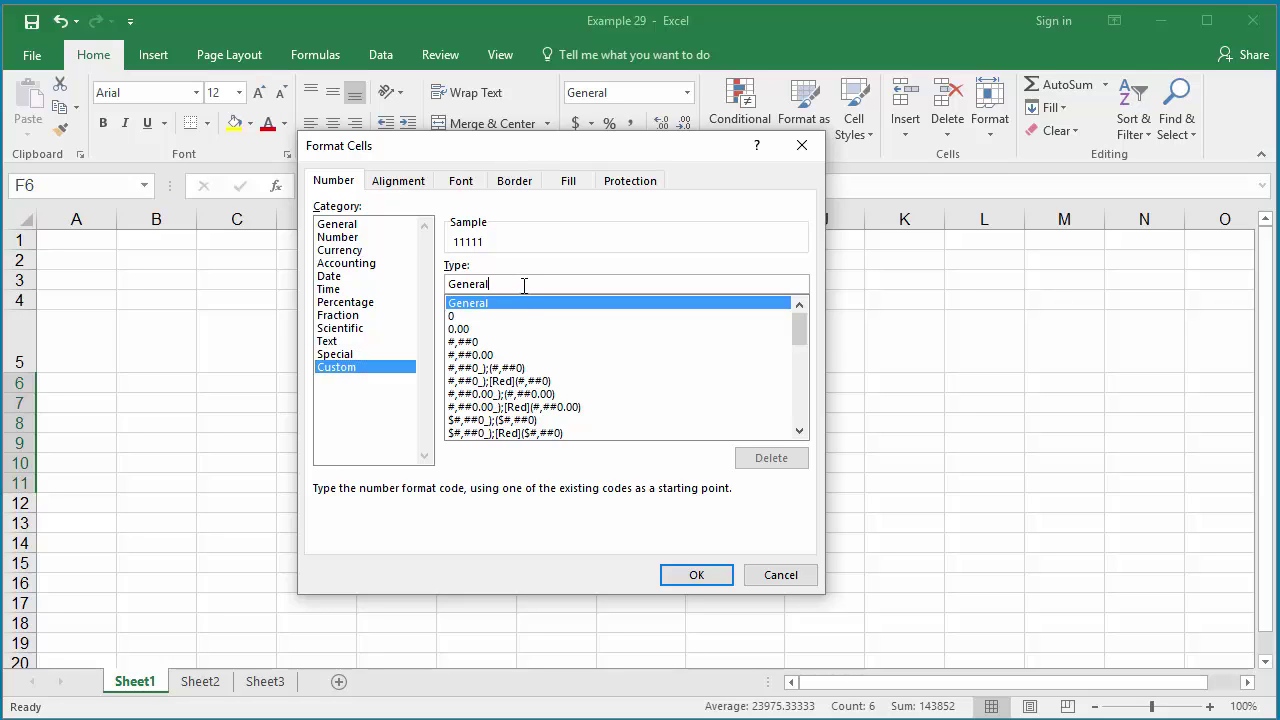
pyautogui.press('BackSpace')
pyautogui.press('BackSpace')
pyautogui.press('BackSpace')
pyautogui.press('BackSpace')
pyautogui.press('BackSpace')
pyautogui.press('BackSpace')
pyautogui.press('BackSpace')
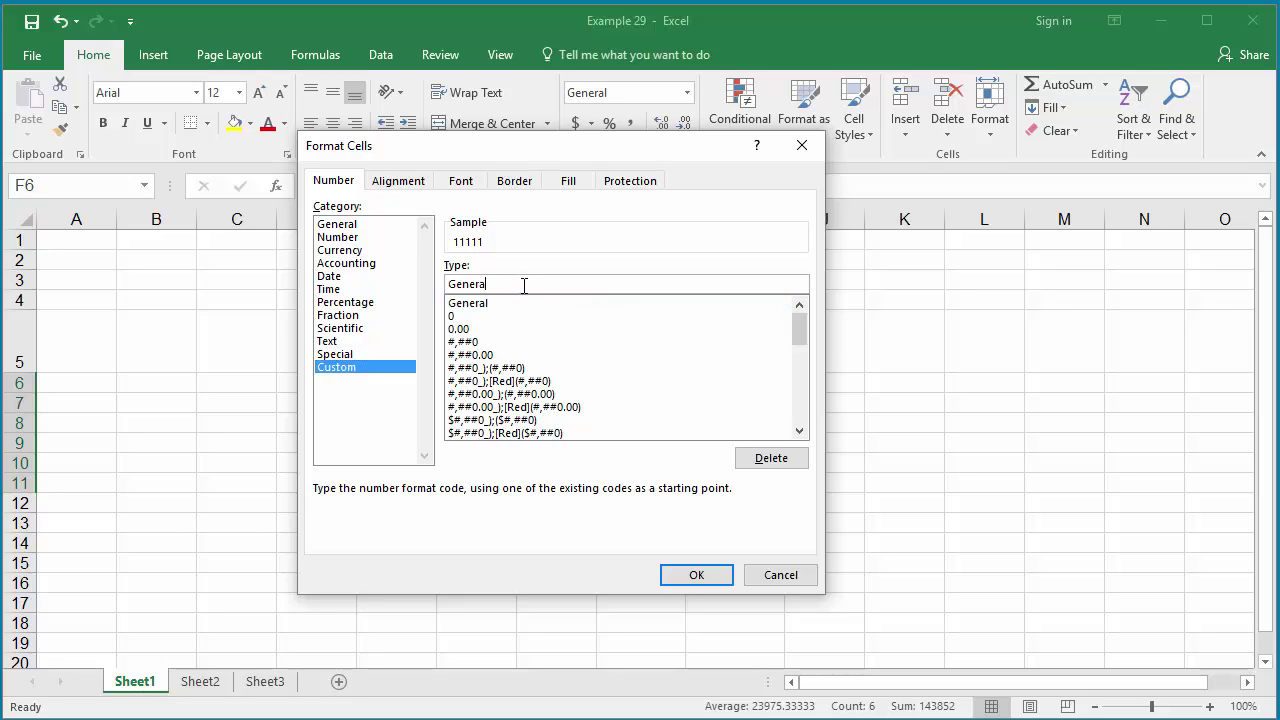
pyautogui.write('00000')
pyautogui.click(697, 577)
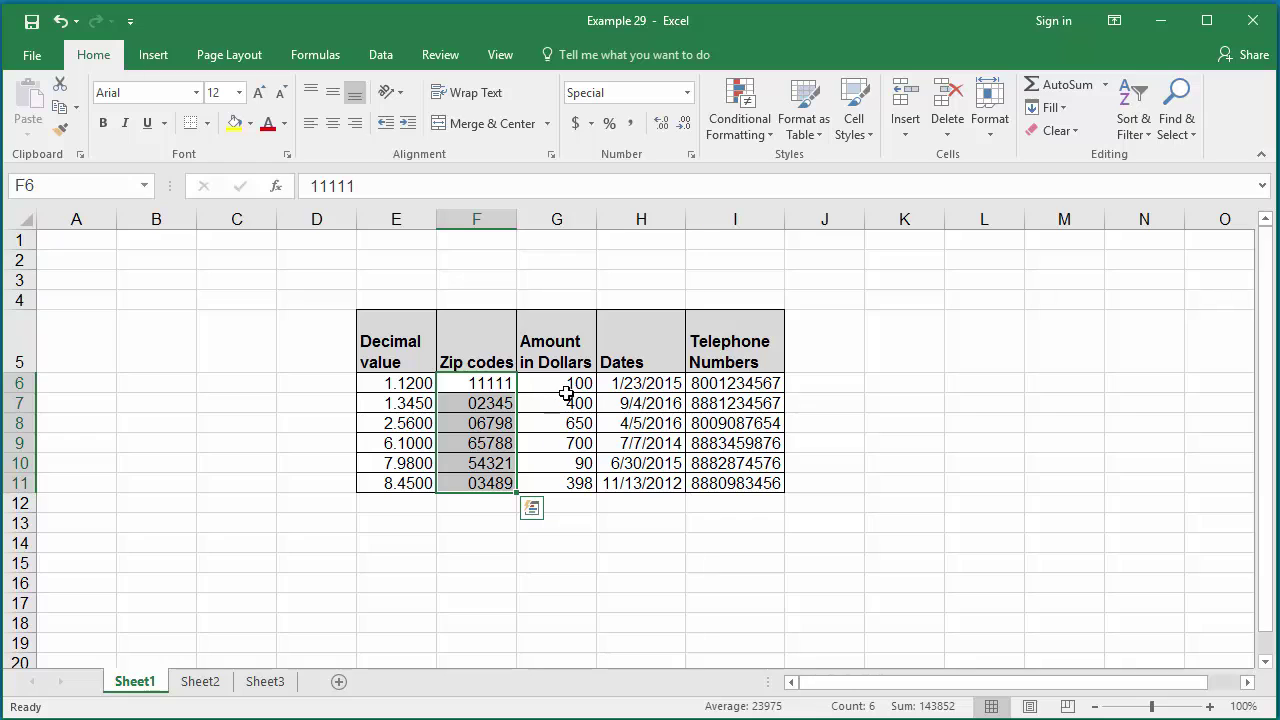
pyautogui.click(574, 390)
# Step: Format Amount in Dollars G6:G11 with custom code 0.00"US Dollars", e.g. 100.00 US Dollars
pyautogui.moveTo(572, 387); pyautogui.dragTo(559, 476)
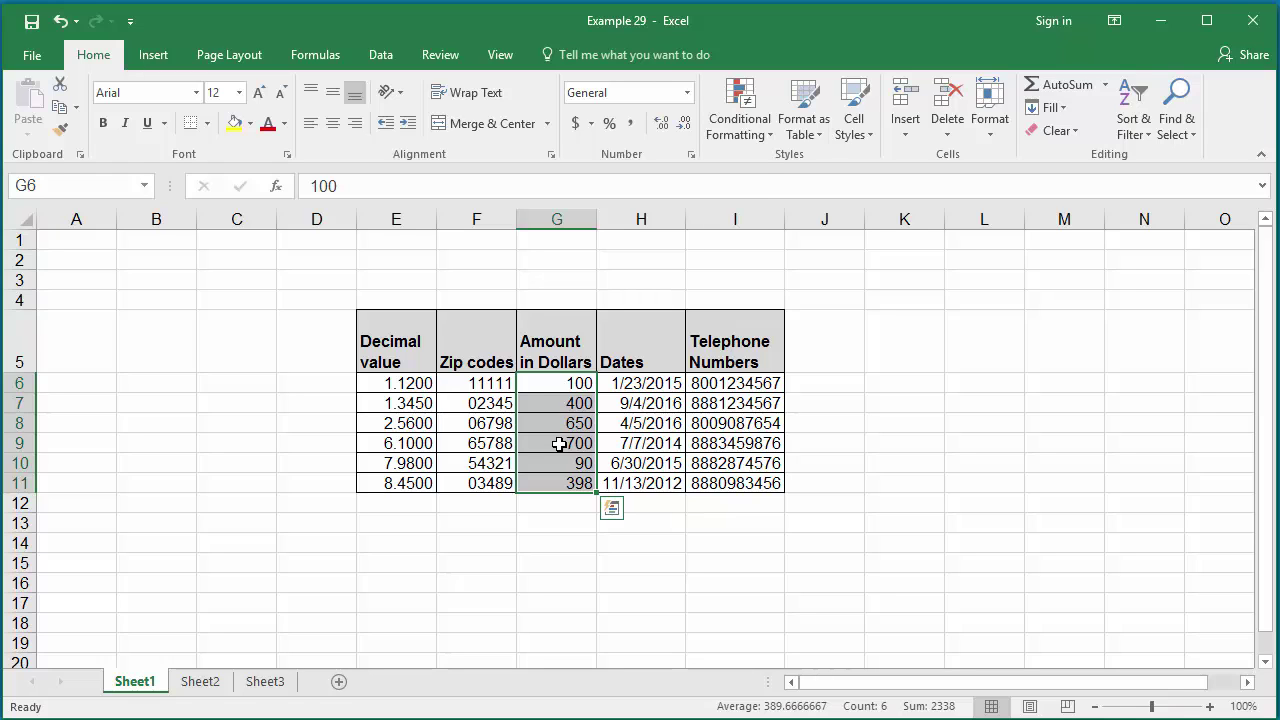
pyautogui.rightClick(560, 446)
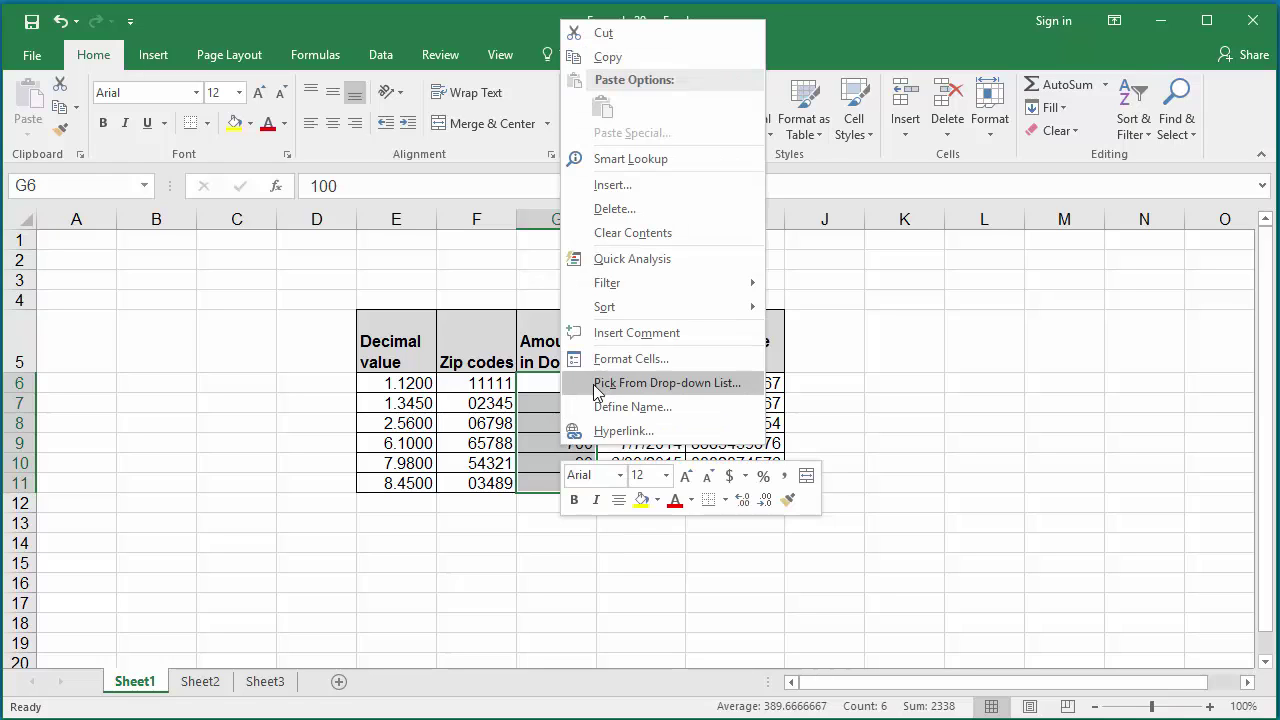
pyautogui.click(627, 360)
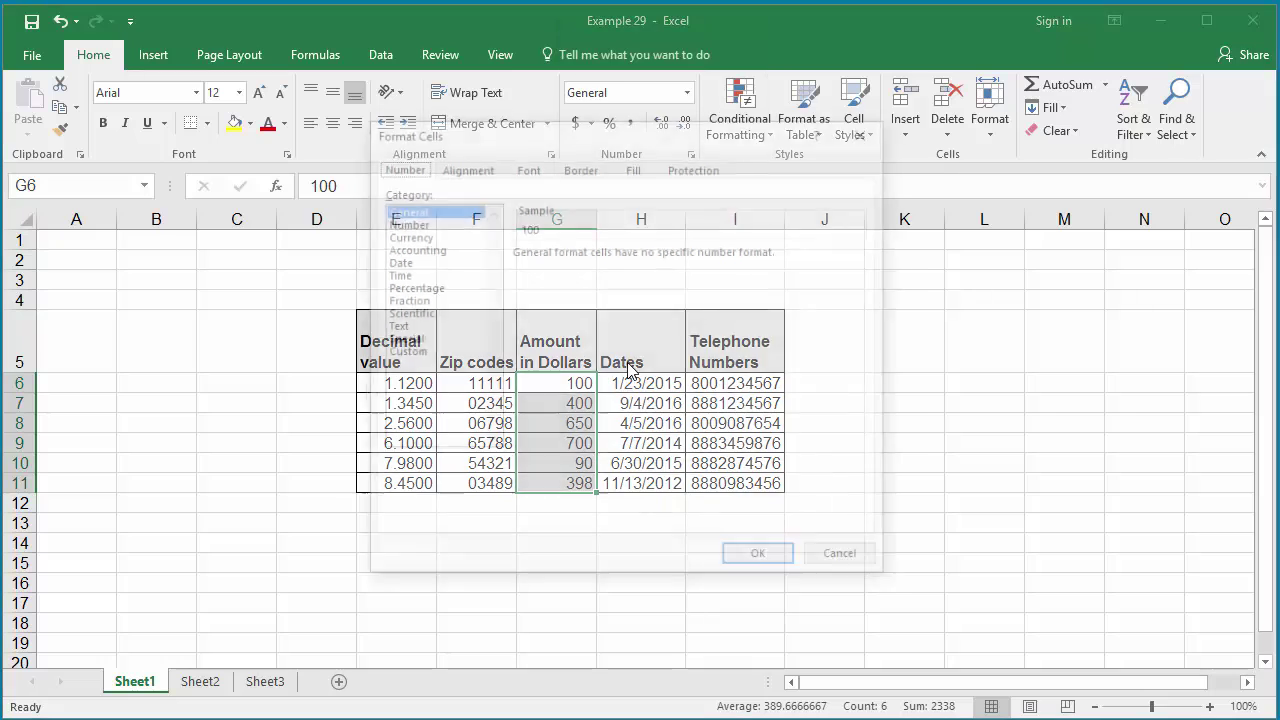
pyautogui.click(418, 353)
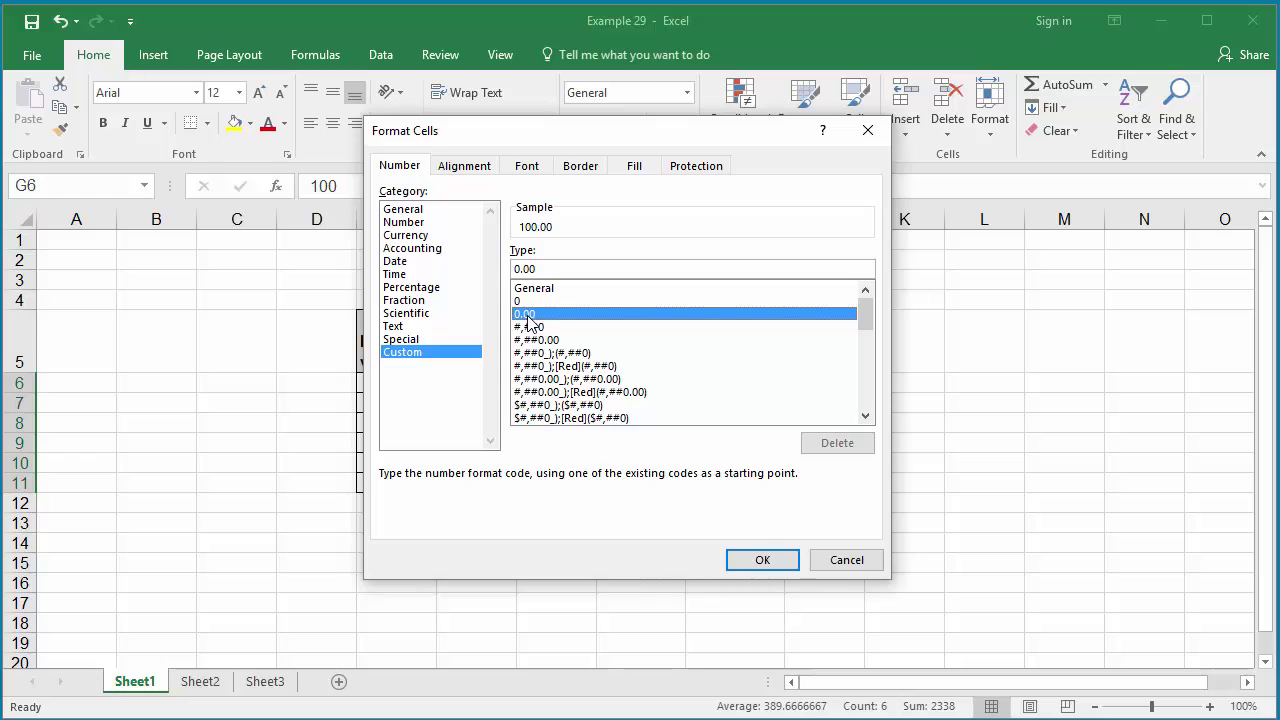
pyautogui.click(581, 267)
pyautogui.write('"')
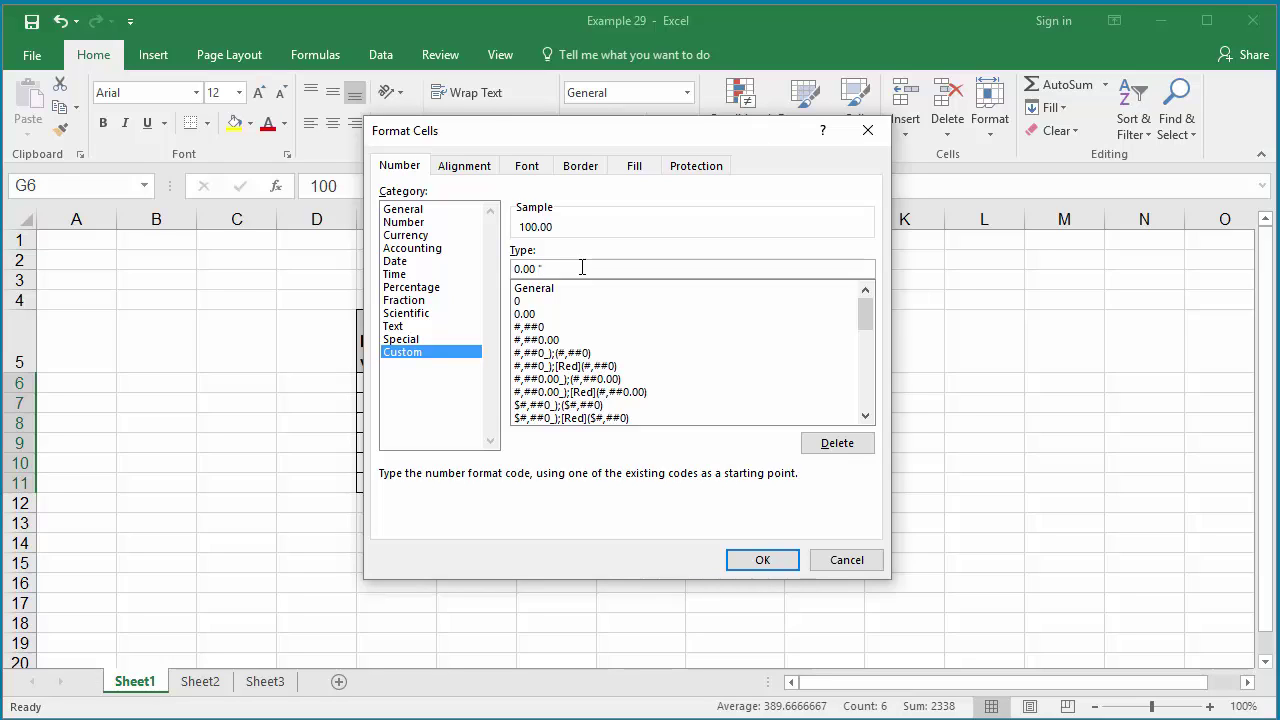
pyautogui.write('US Dollars"')
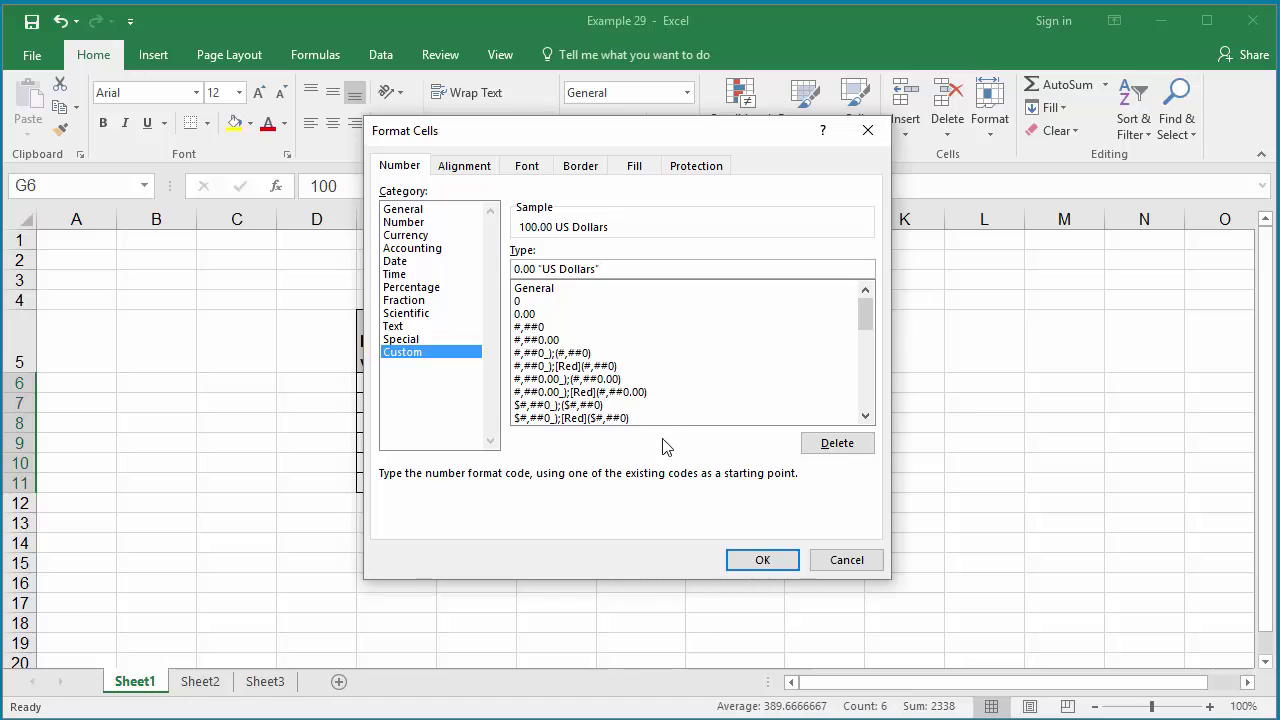
pyautogui.click(750, 561)
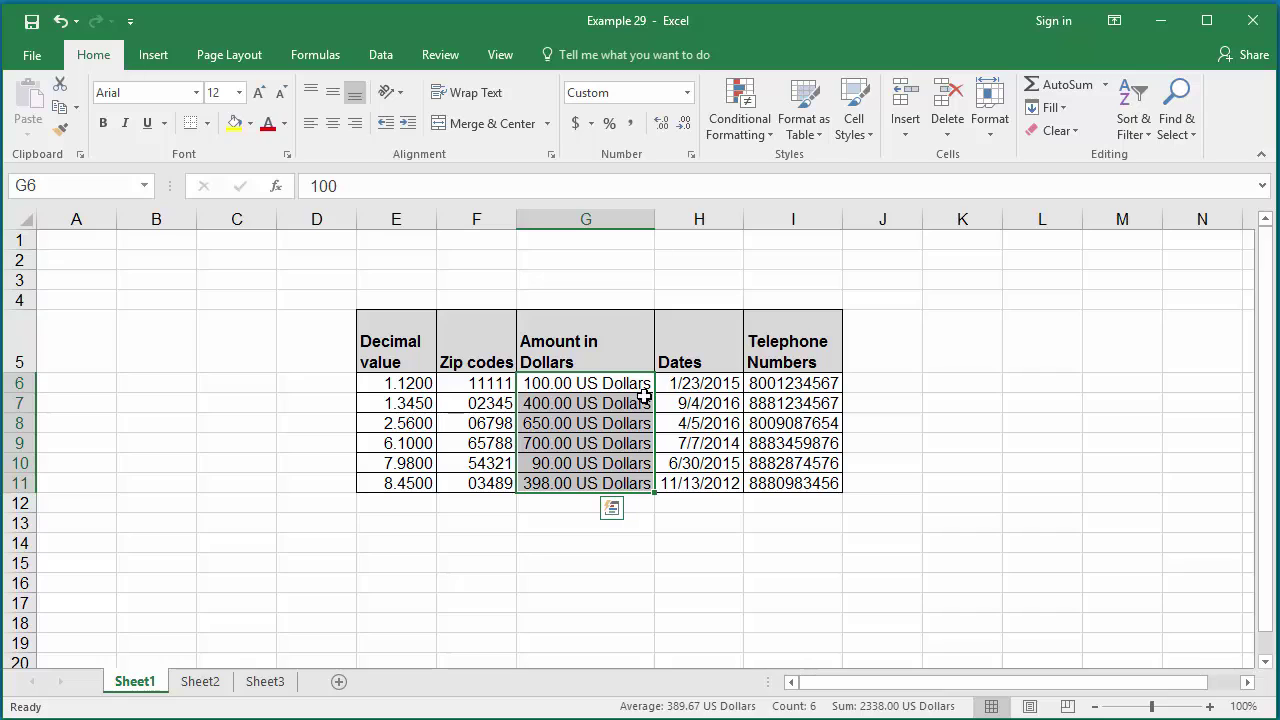
pyautogui.click(711, 384)
pyautogui.moveTo(709, 384); pyautogui.dragTo(696, 480)
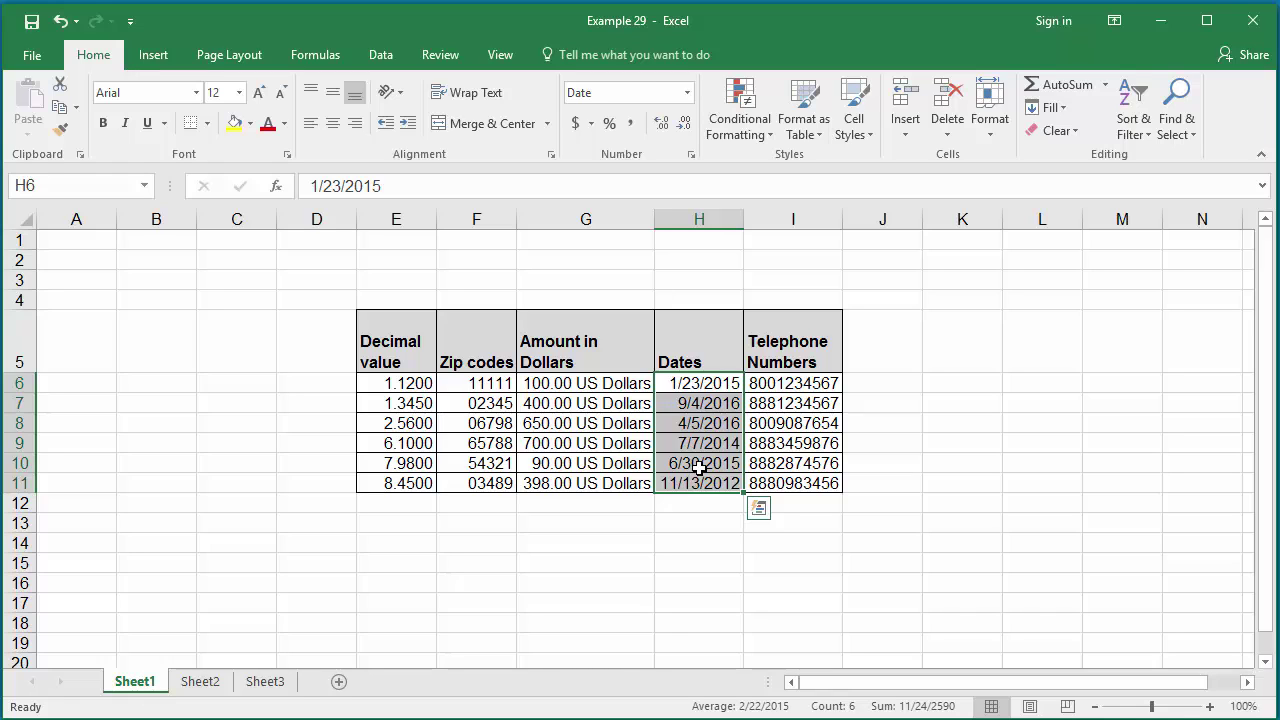
# Step: Apply the d-mmm-yy custom date format to H6:H11, giving values like 23-Jan-15
pyautogui.rightClick(700, 467)
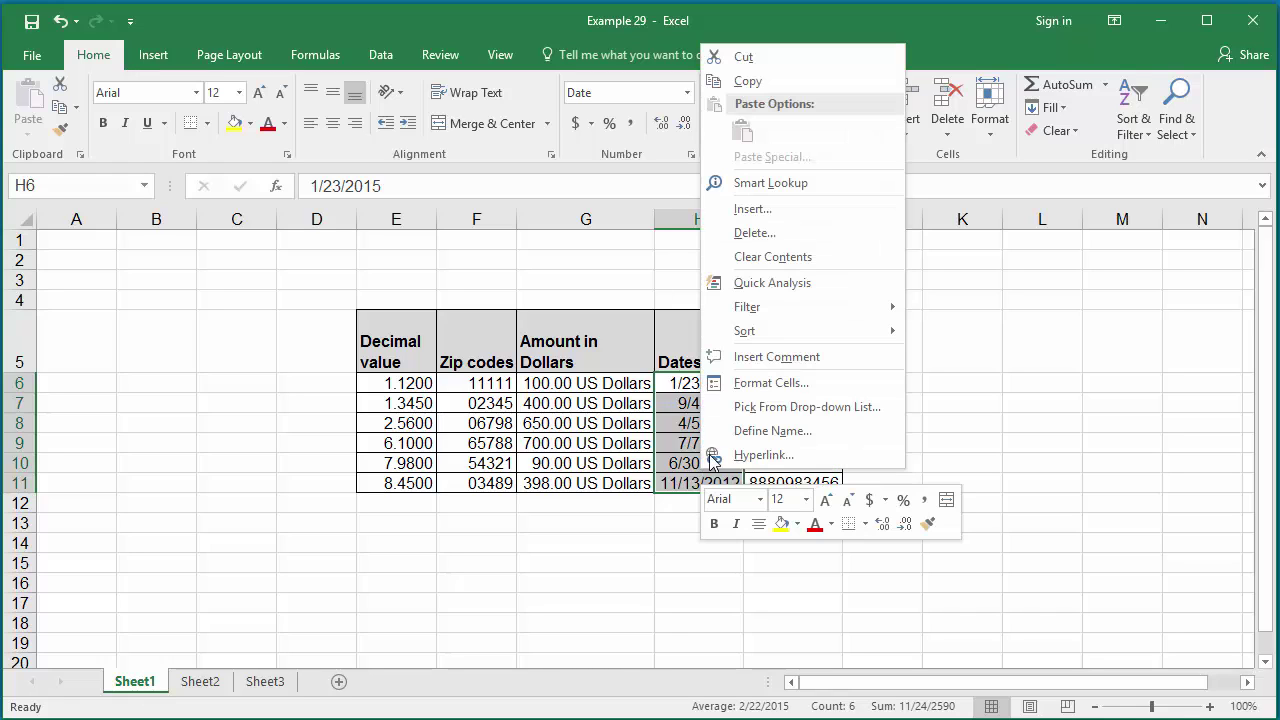
pyautogui.click(798, 386)
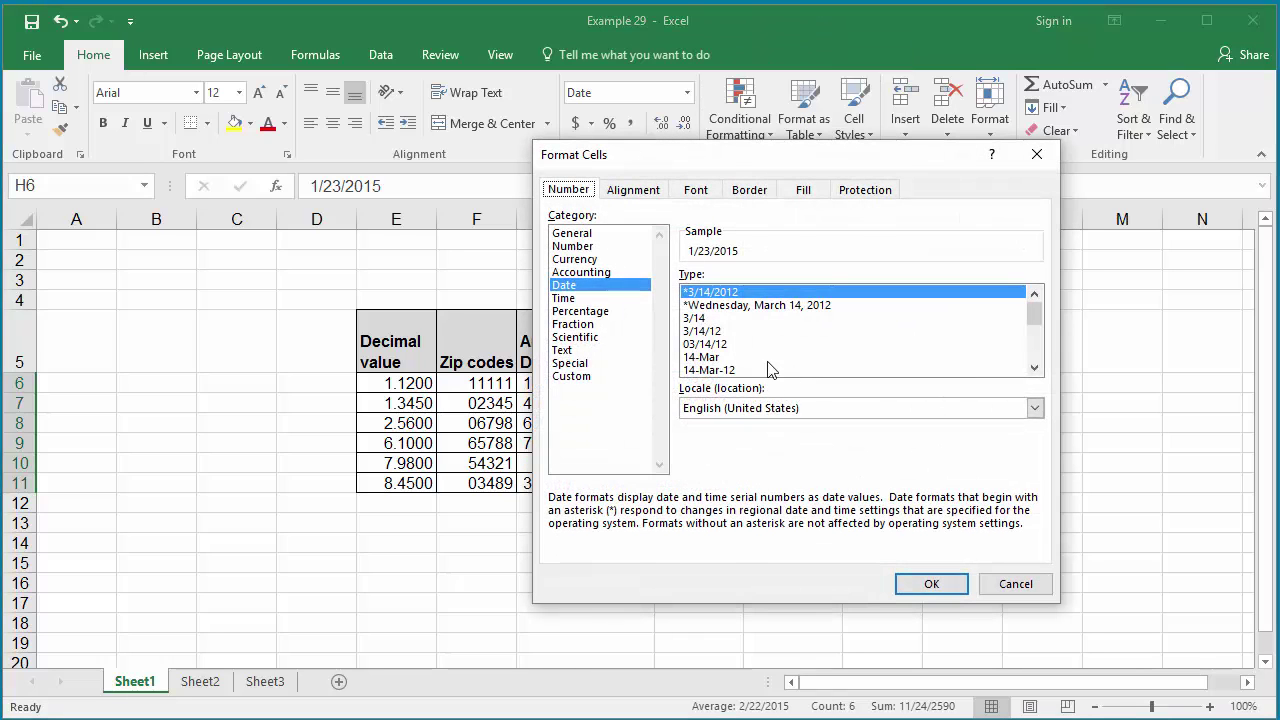
pyautogui.click(592, 378)
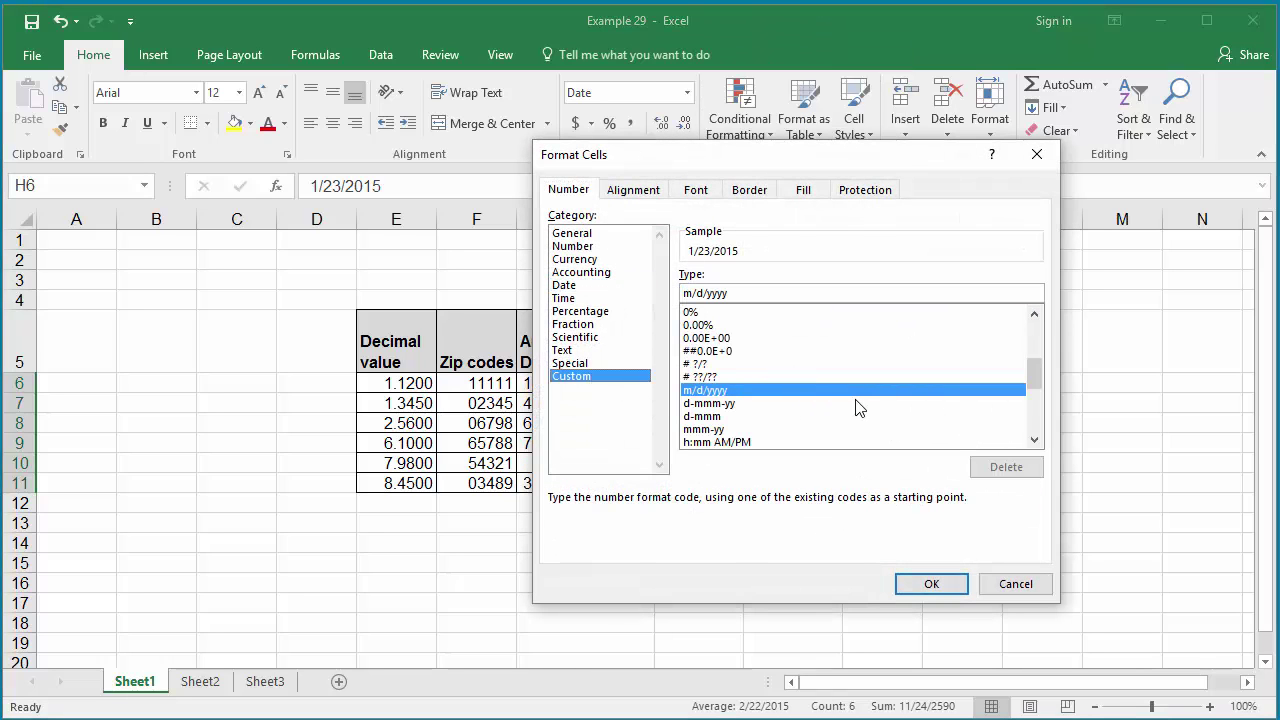
pyautogui.click(715, 408)
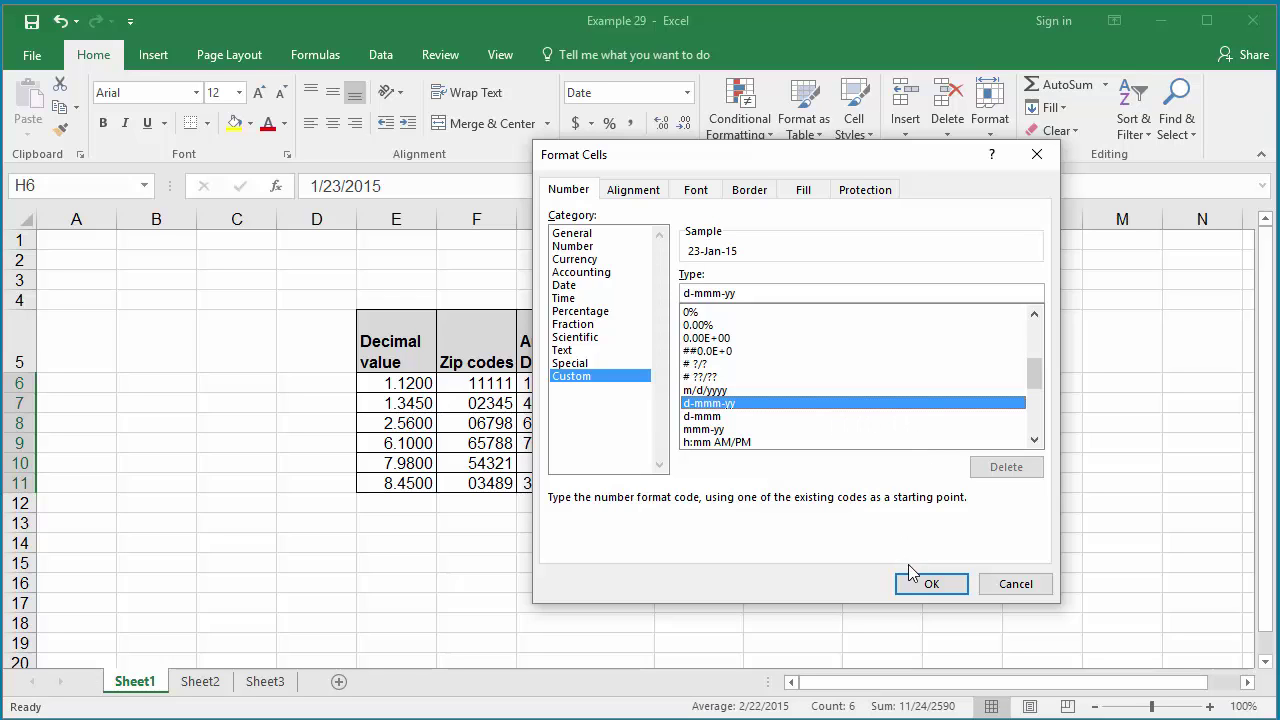
pyautogui.click(926, 587)
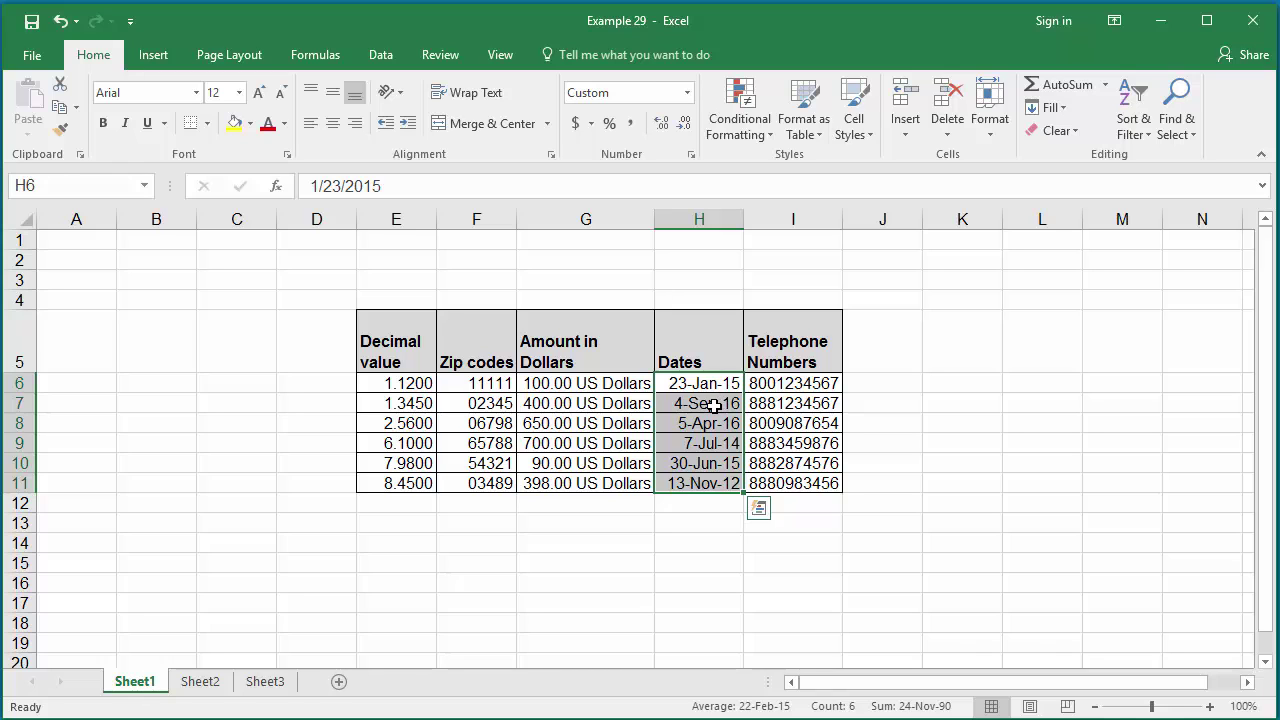
# Step: Change the dates' custom format code from d-mmm-yy to dd-mmm-yy
pyautogui.rightClick(697, 452)
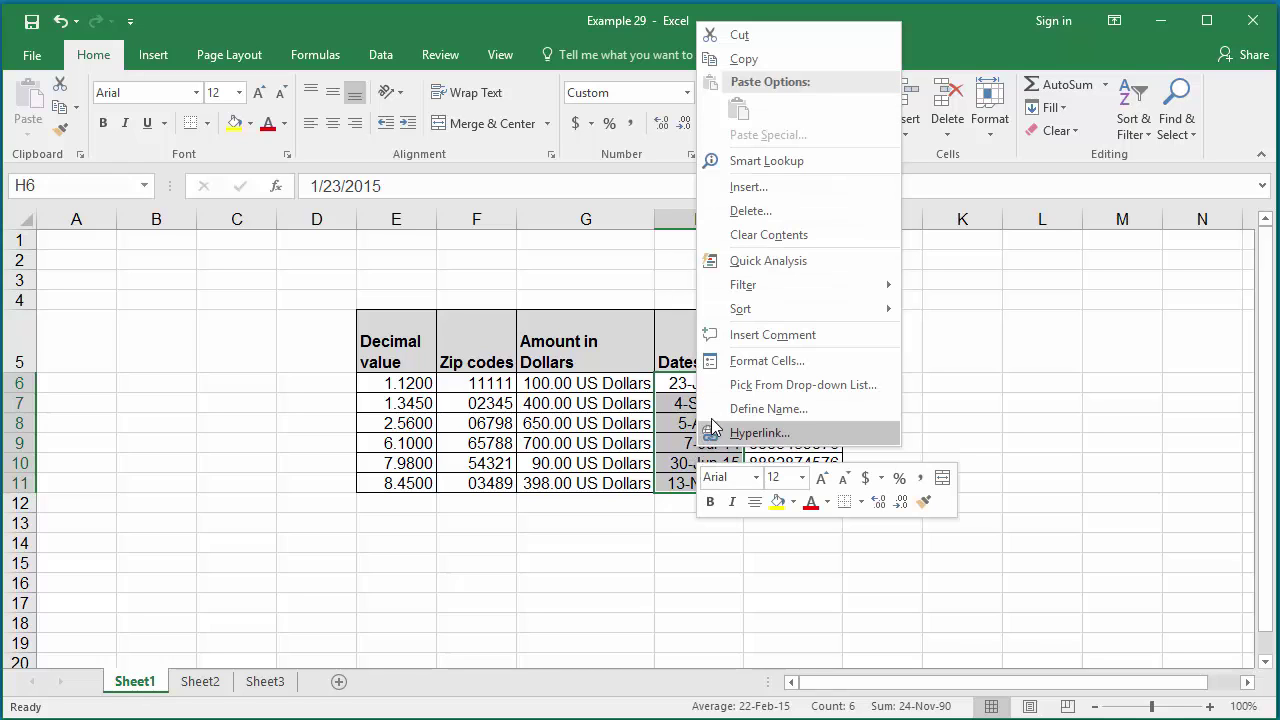
pyautogui.click(752, 361)
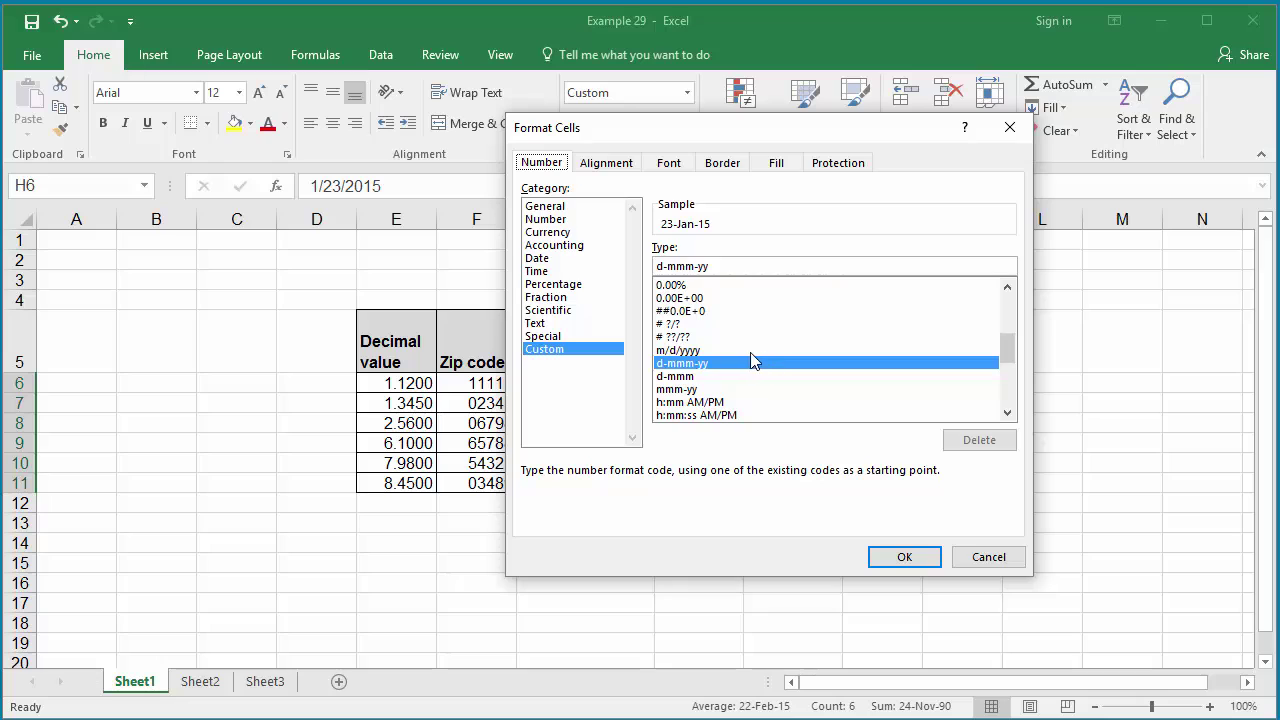
pyautogui.click(661, 266)
pyautogui.write('d')
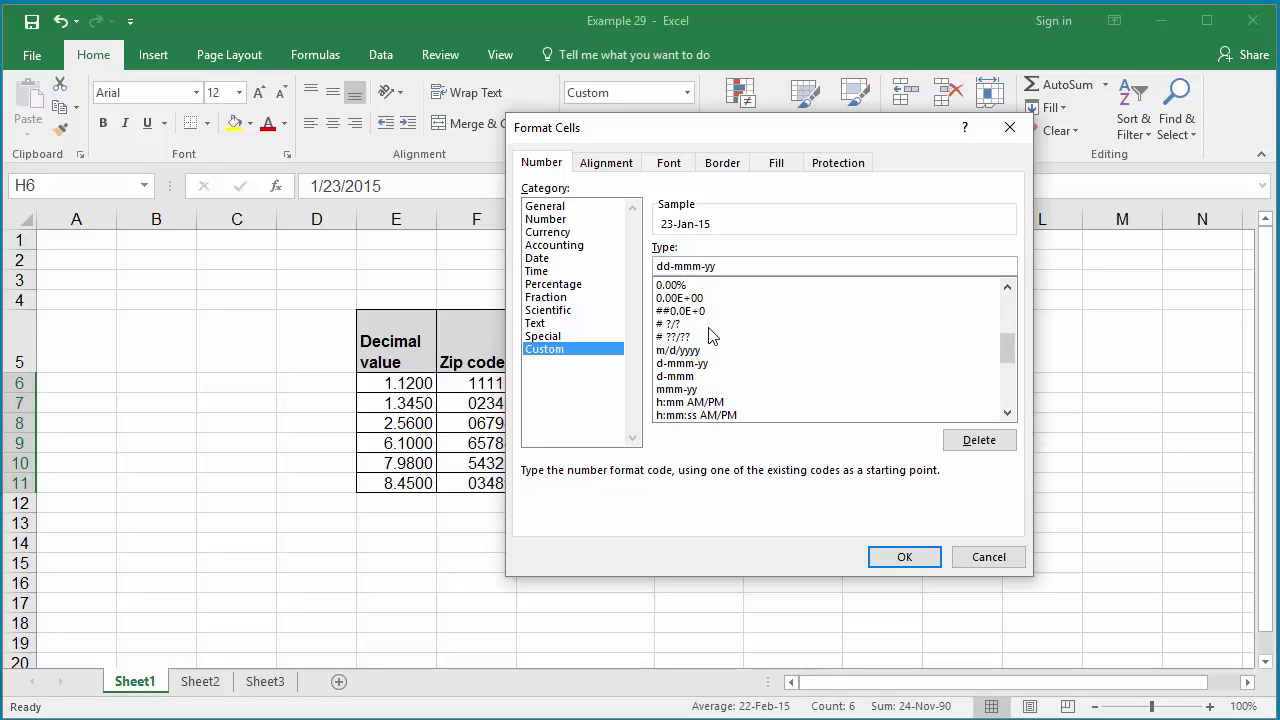
pyautogui.click(898, 562)
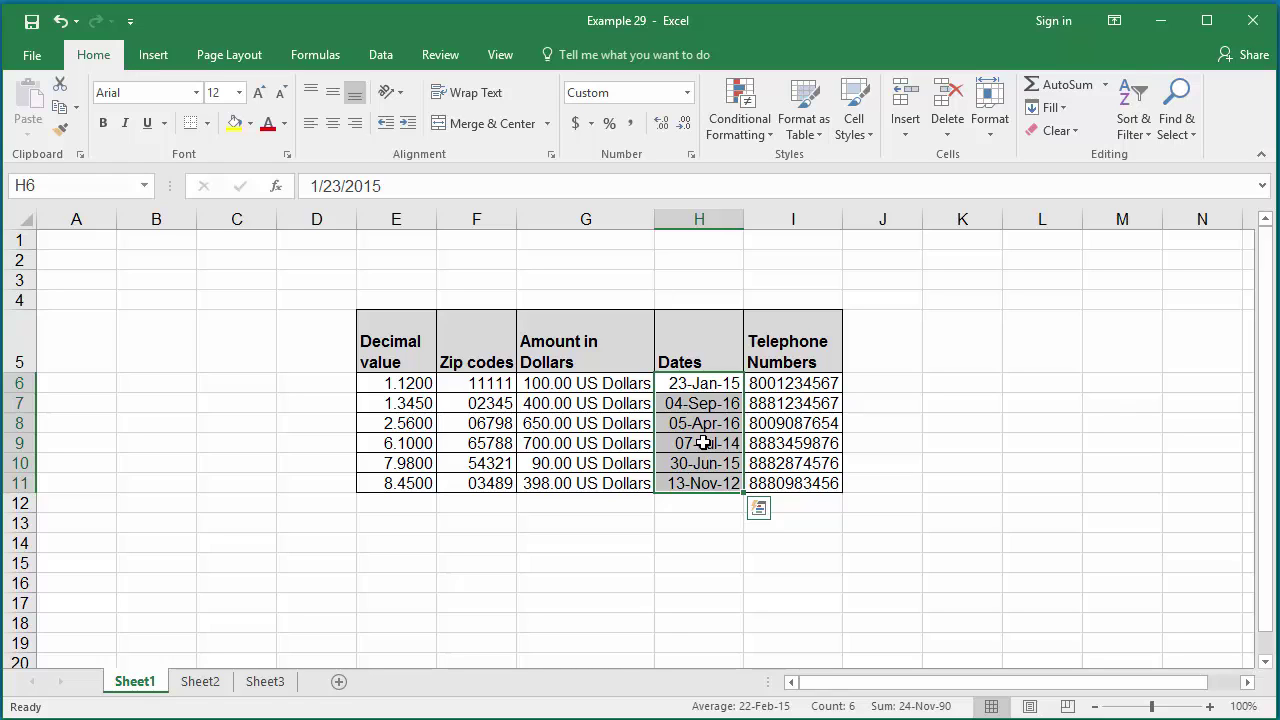
# Step: Choose the mmm-yy custom format for the dates in H6:H11, with the sample reading Jan-15
pyautogui.rightClick(704, 442)
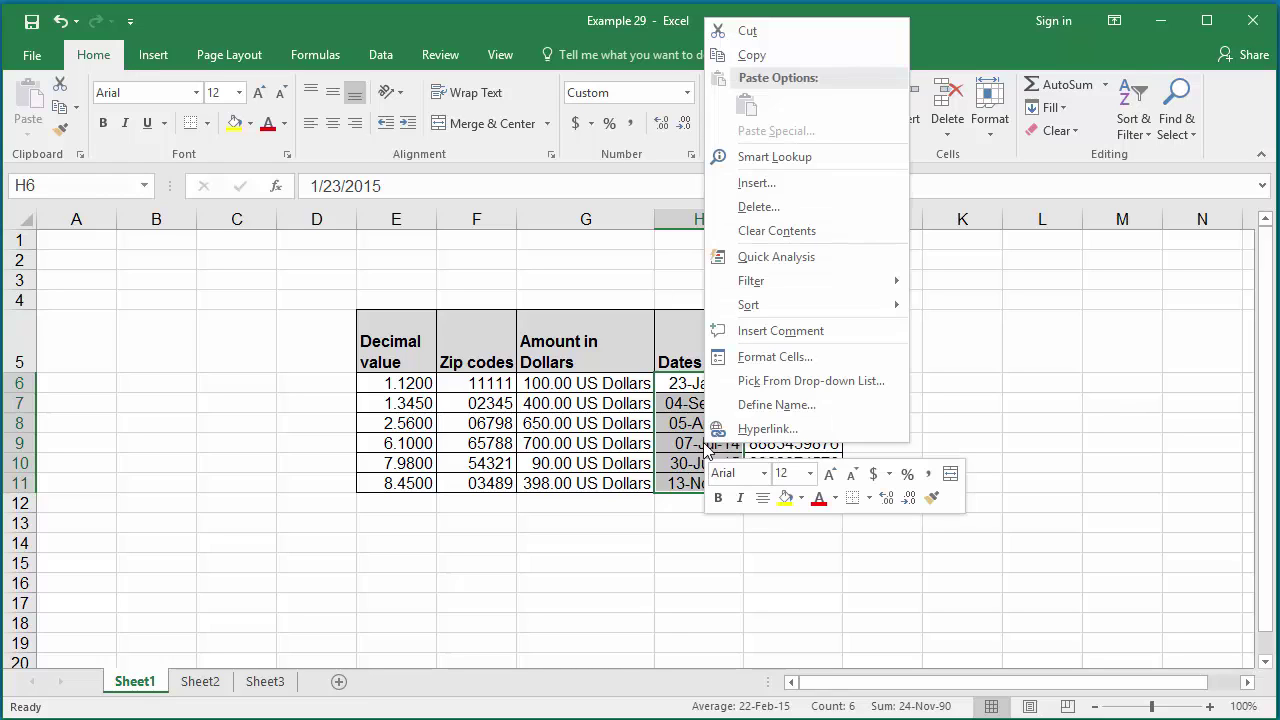
pyautogui.click(780, 357)
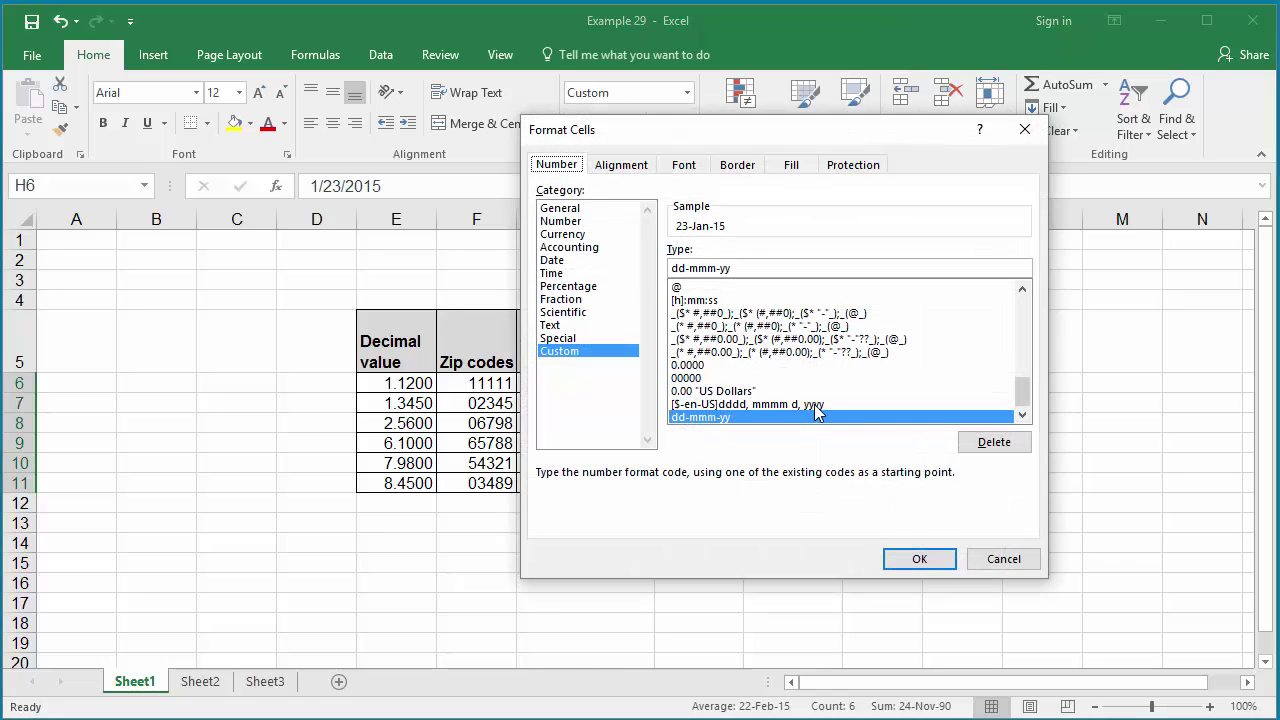
pyautogui.moveTo(1026, 404); pyautogui.dragTo(1046, 306)
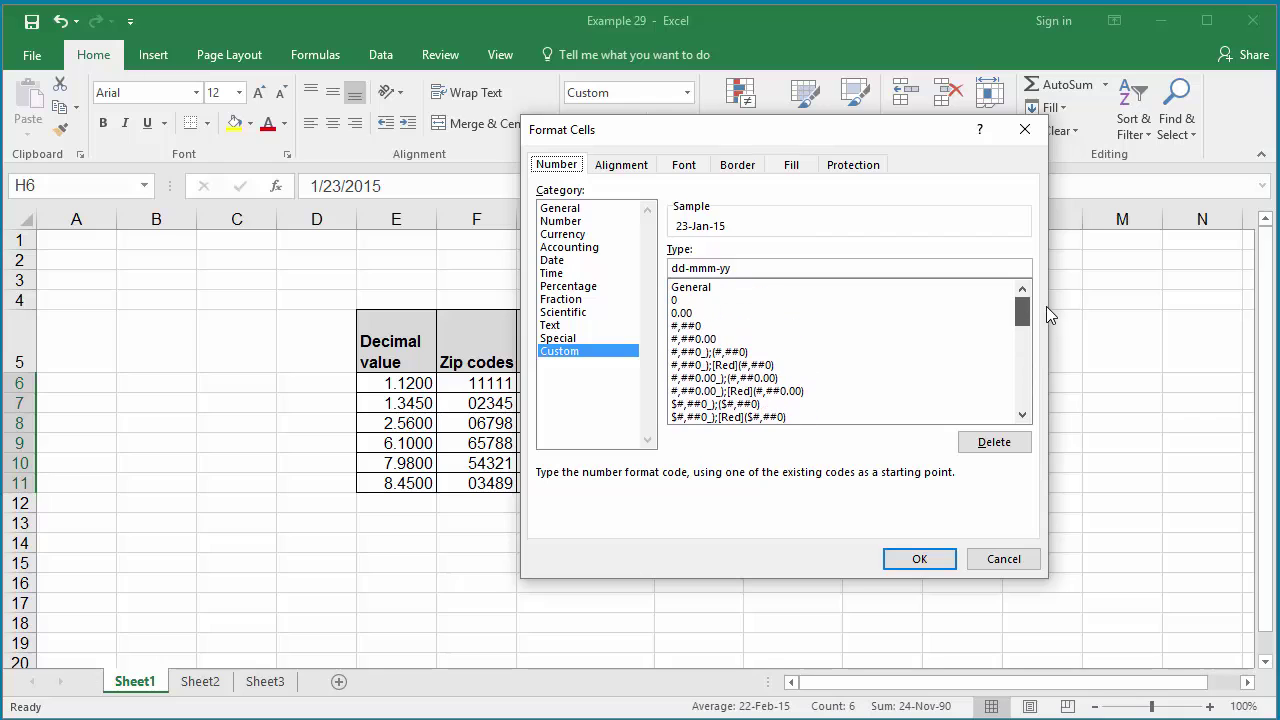
pyautogui.click(1021, 402)
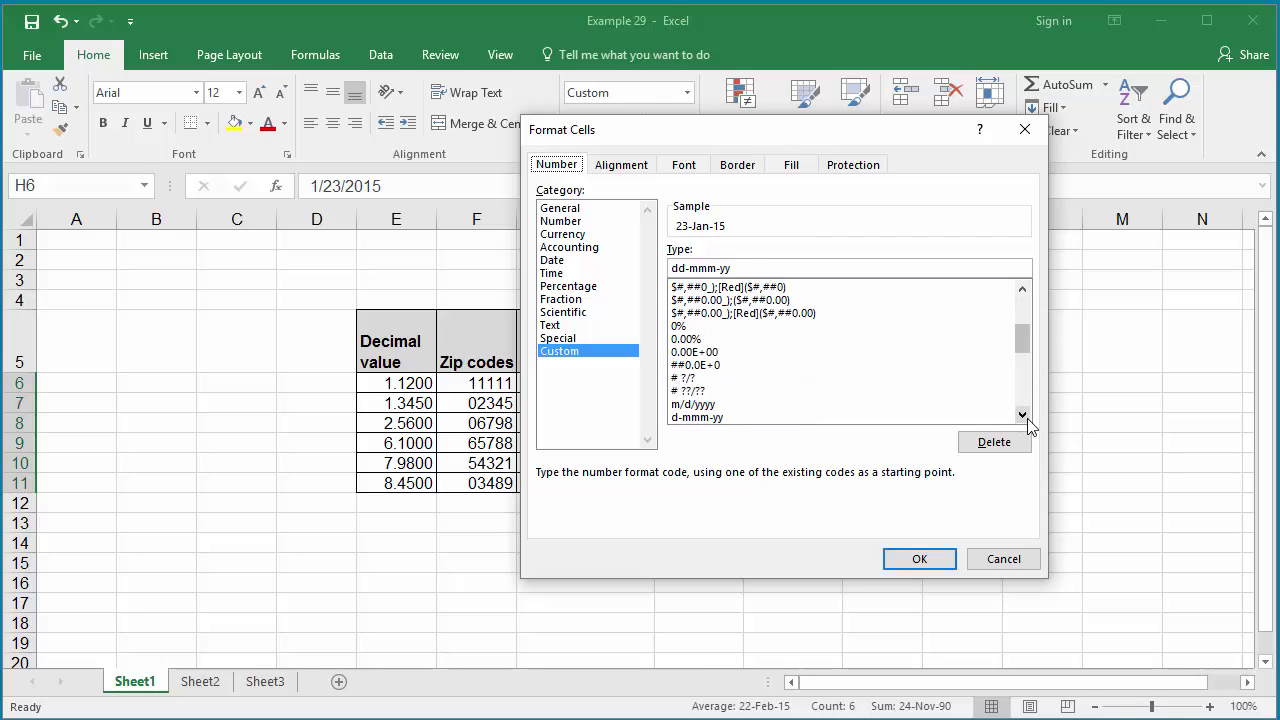
pyautogui.click(1025, 417)
pyautogui.click(1025, 417)
pyautogui.click(1025, 417)
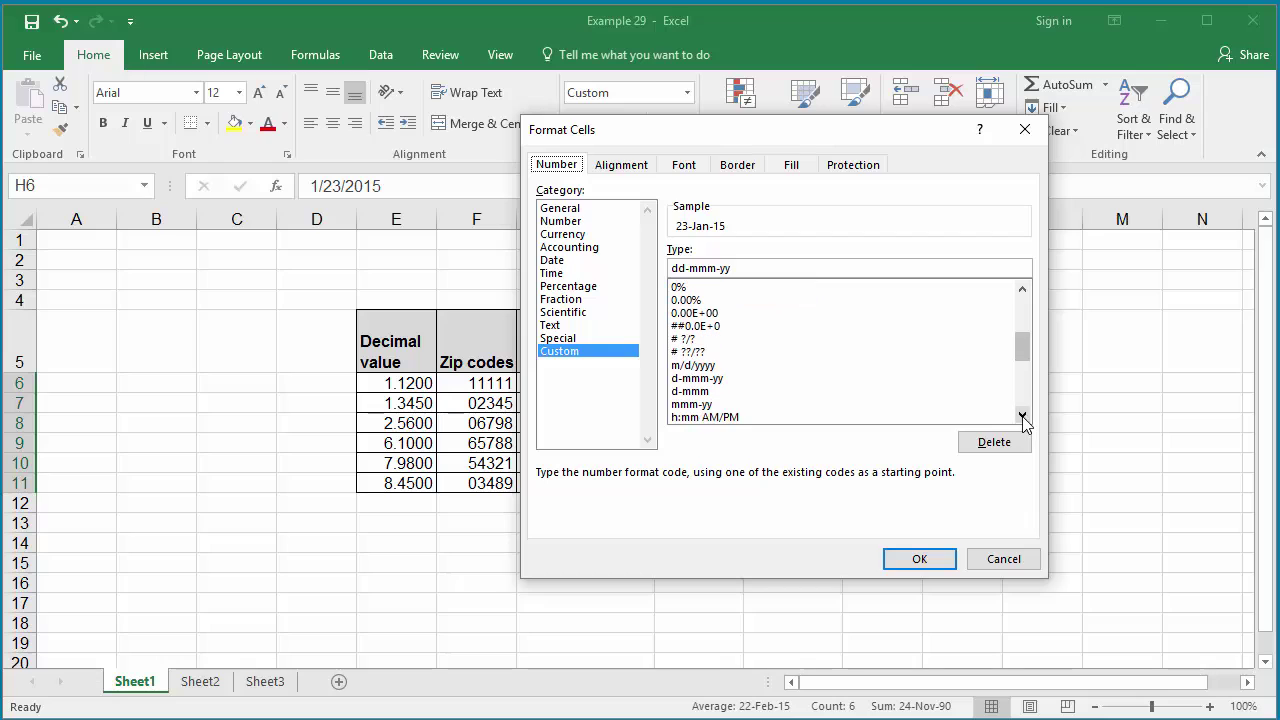
pyautogui.click(710, 404)
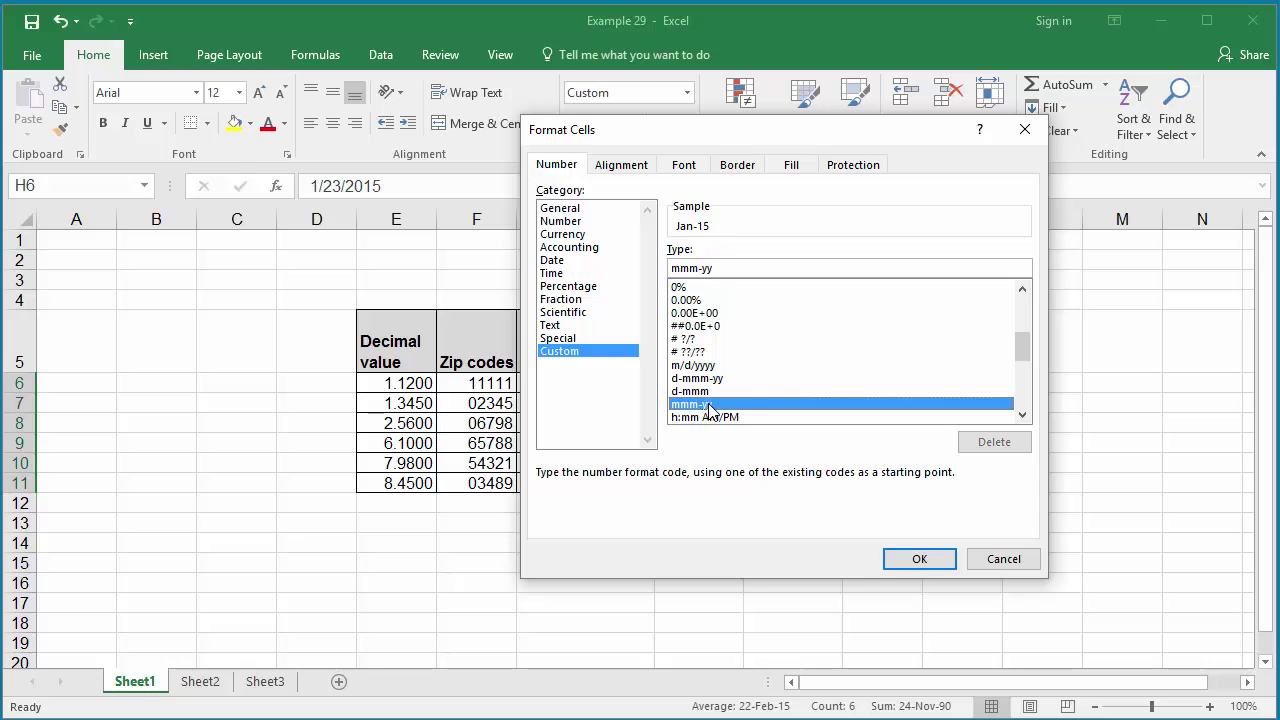
pyautogui.click(921, 561)
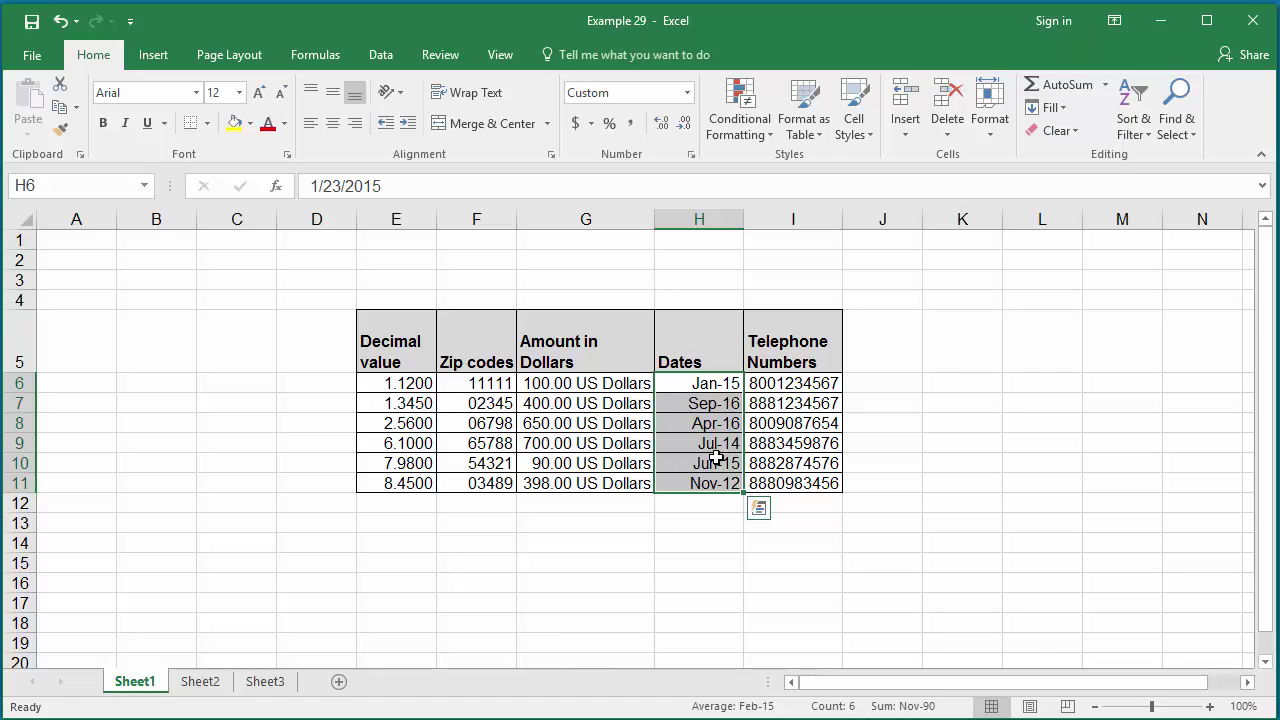
pyautogui.click(686, 377)
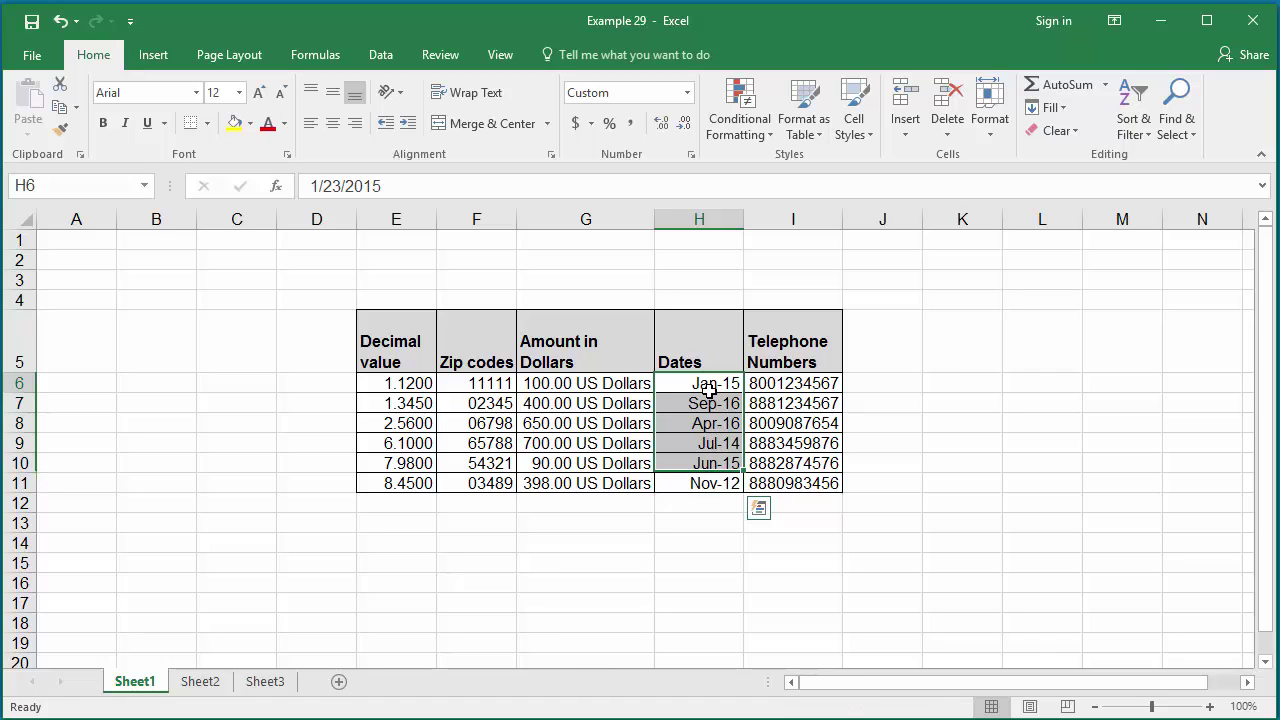
pyautogui.click(388, 190)
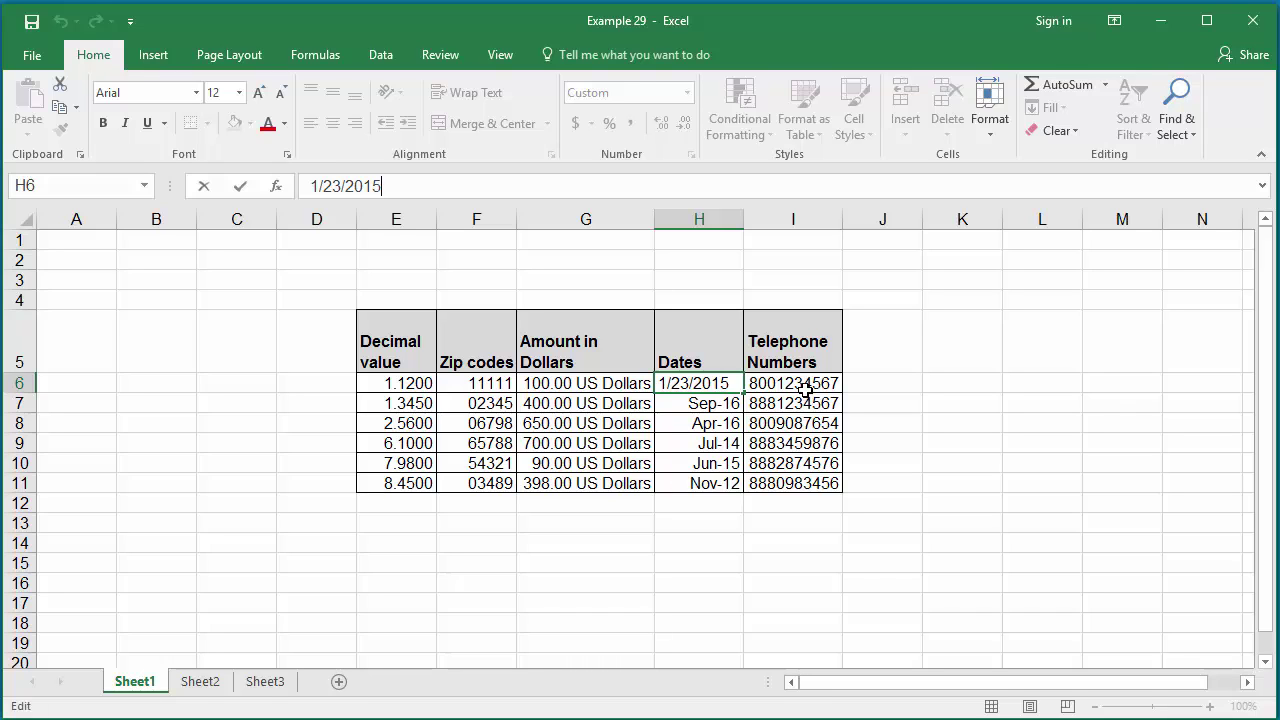
pyautogui.click(806, 388)
pyautogui.moveTo(806, 390); pyautogui.dragTo(806, 484)
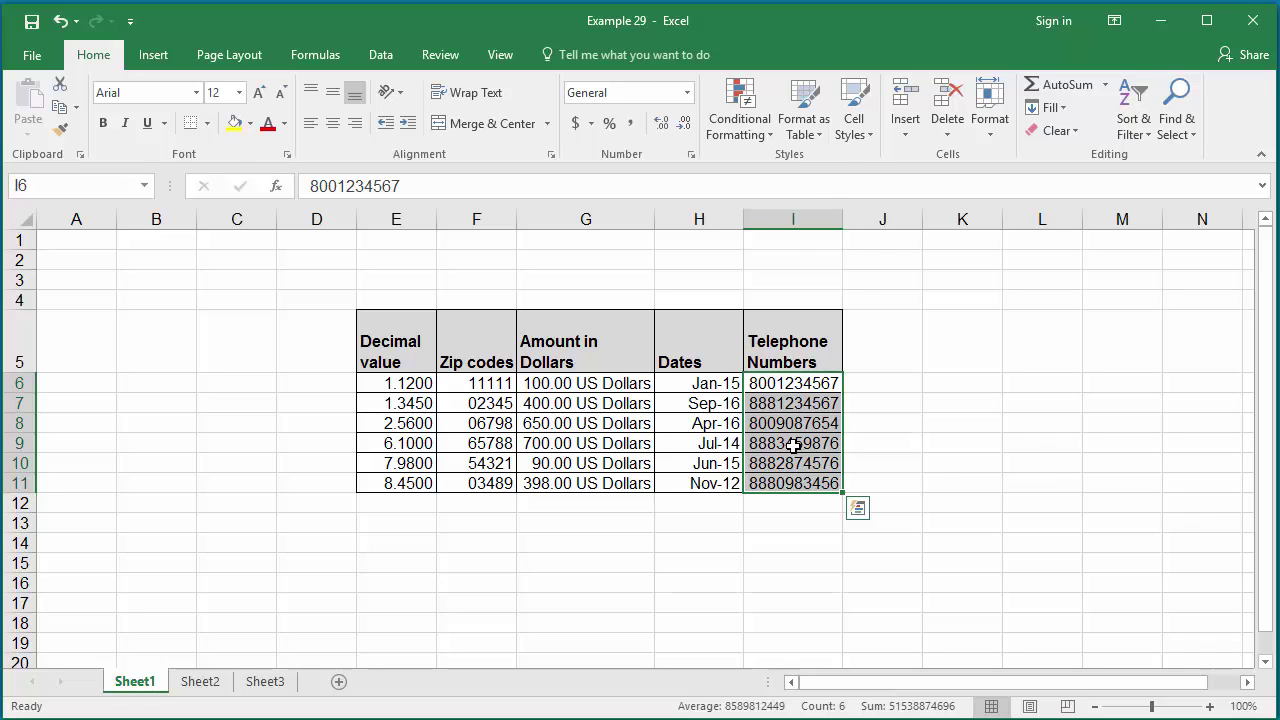
# Step: Replace General with the custom format (###) ###-#### for the Telephone Numbers in I6:I11
pyautogui.rightClick(796, 452)
pyautogui.click(866, 361)
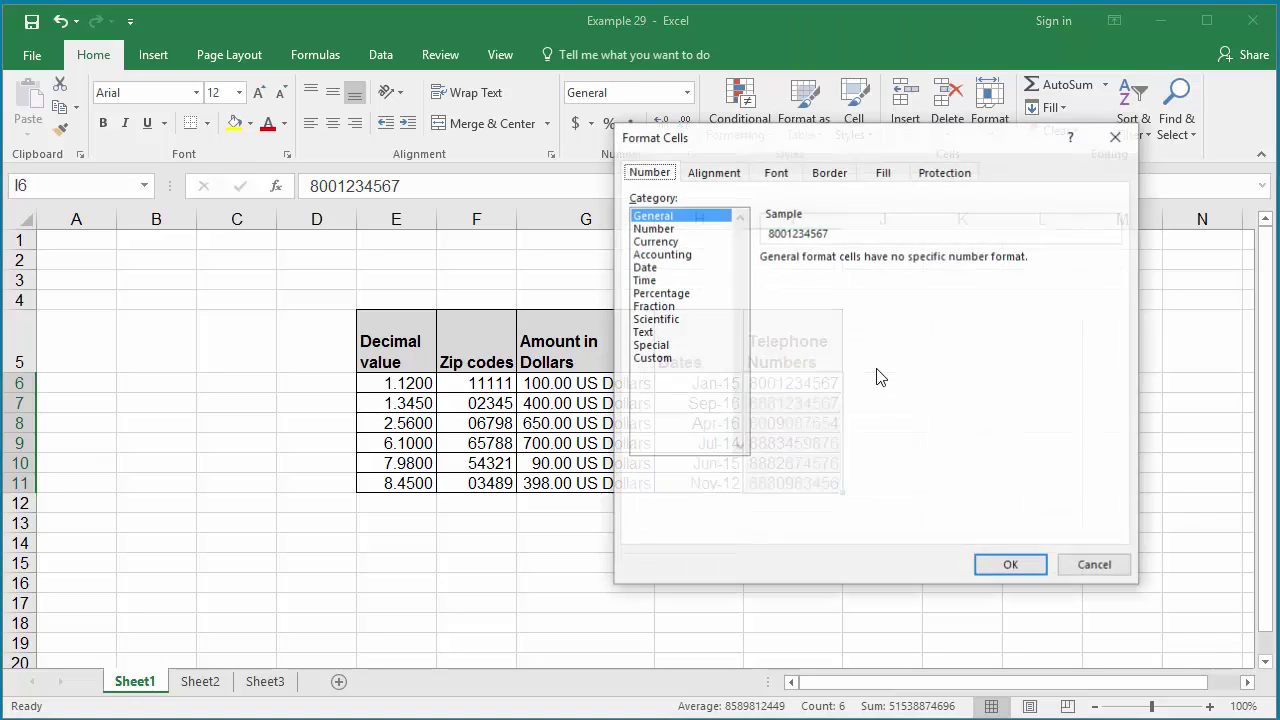
pyautogui.click(655, 361)
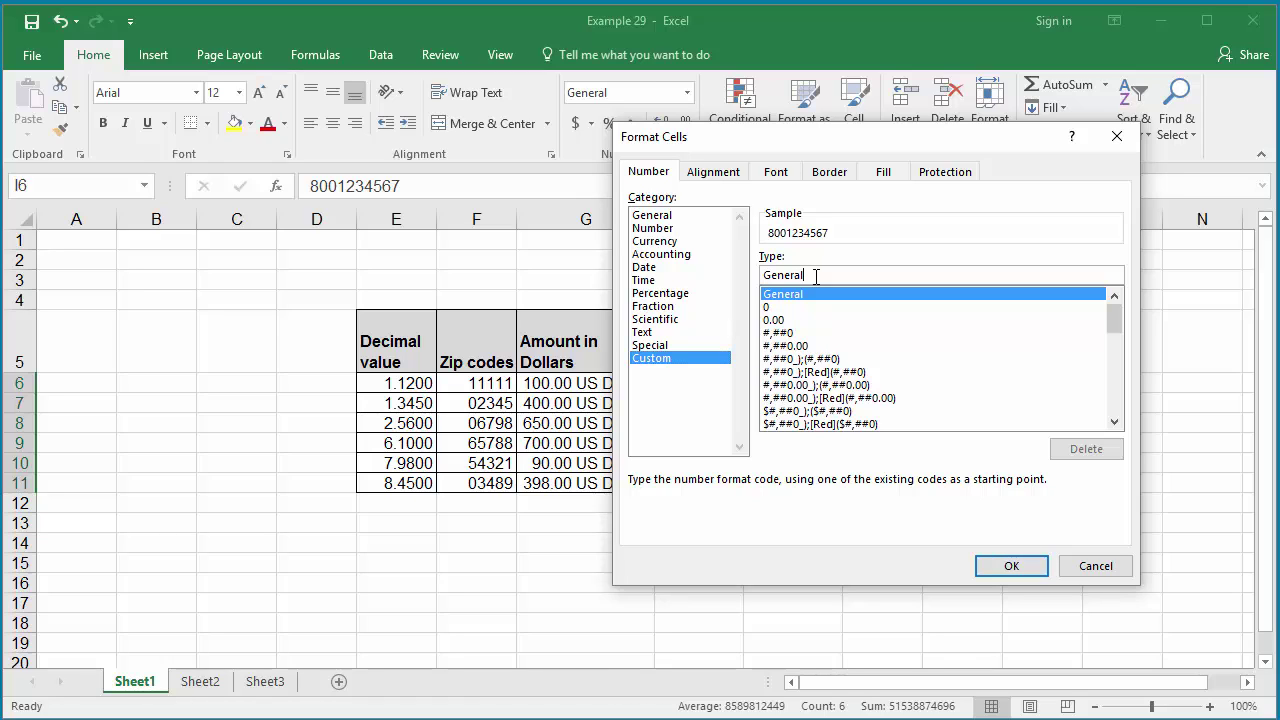
pyautogui.press('BackSpace')
pyautogui.press('BackSpace')
pyautogui.press('BackSpace')
pyautogui.press('BackSpace')
pyautogui.press('BackSpace')
pyautogui.press('BackSpace')
pyautogui.press('BackSpace')
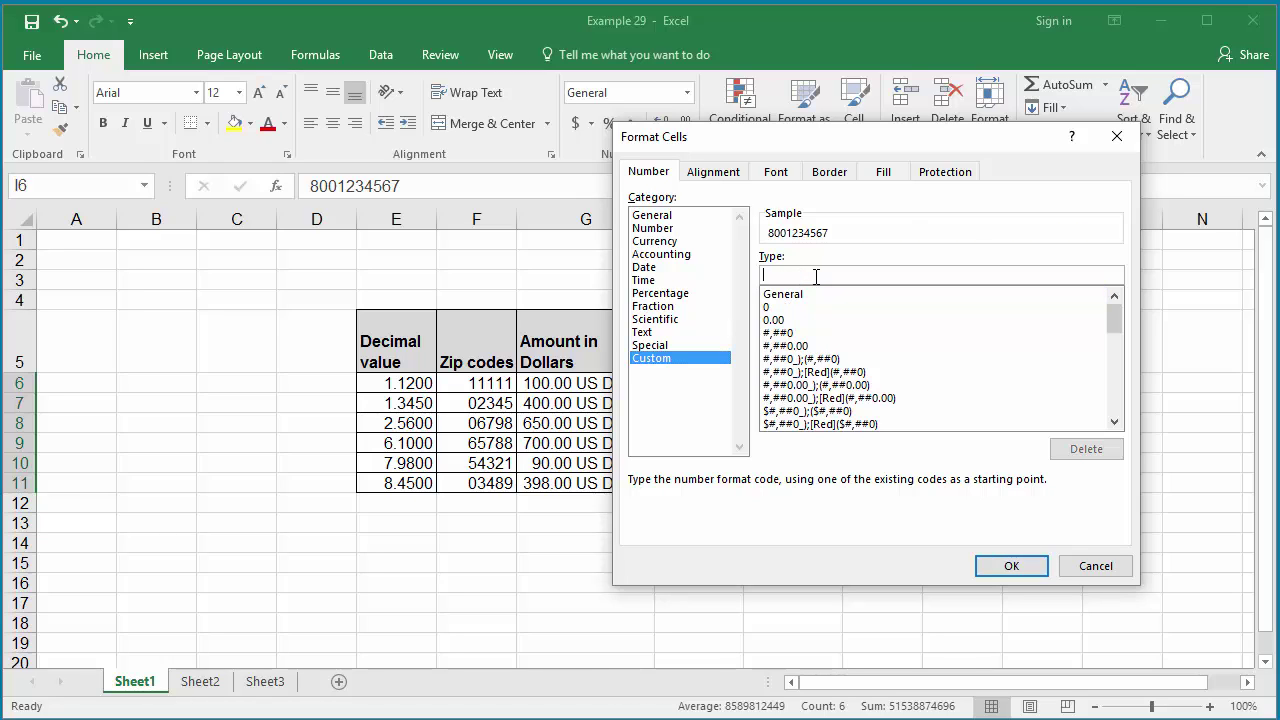
pyautogui.write('(##')
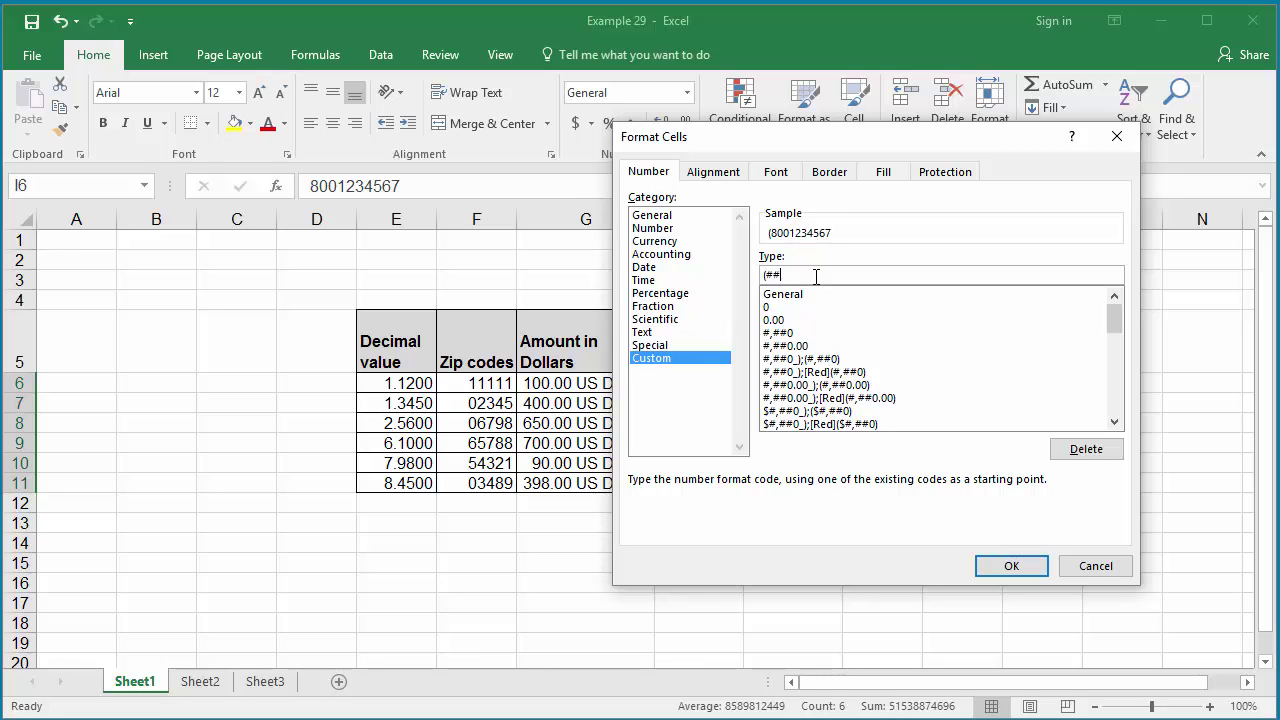
pyautogui.write('#) ###')
pyautogui.write('-####')
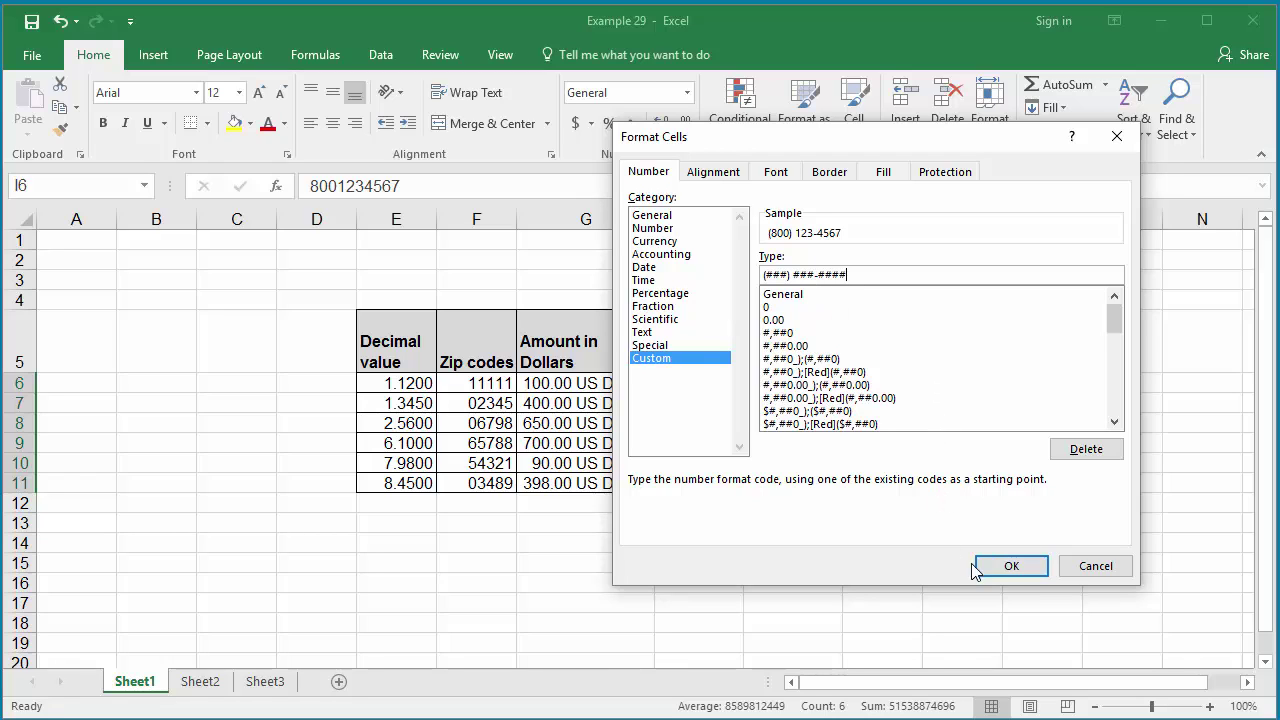
pyautogui.click(1011, 566)
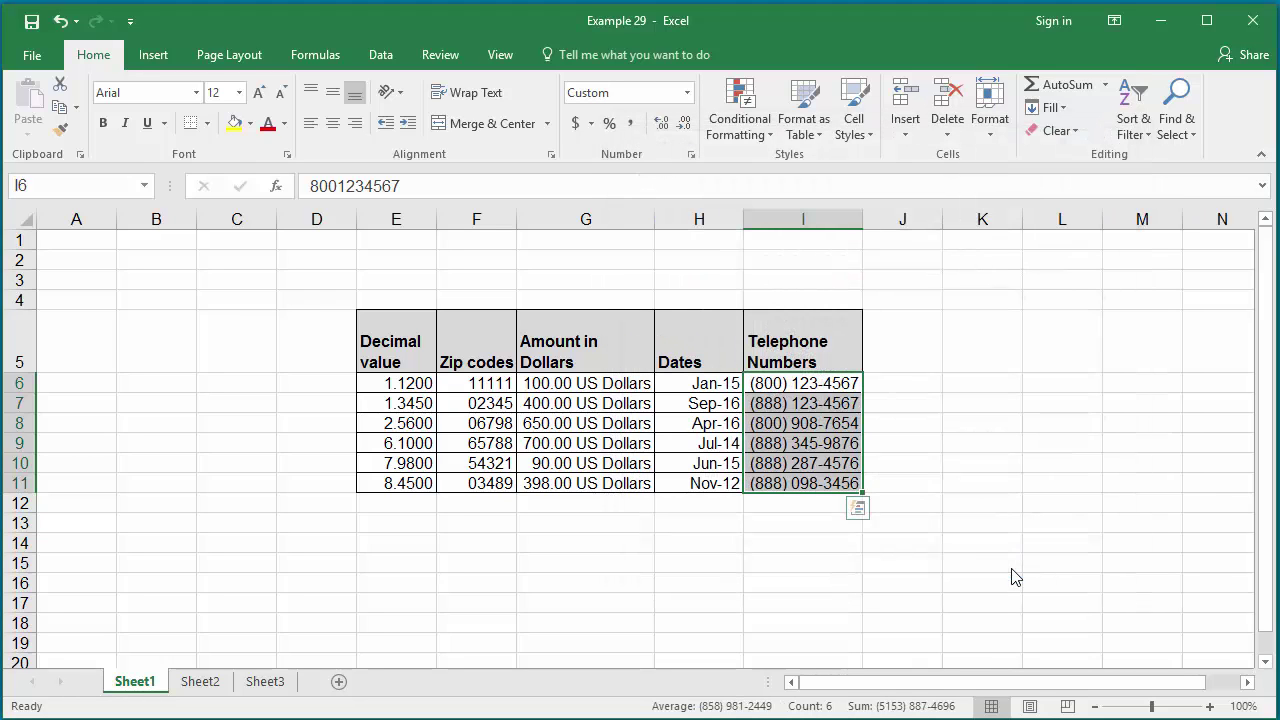